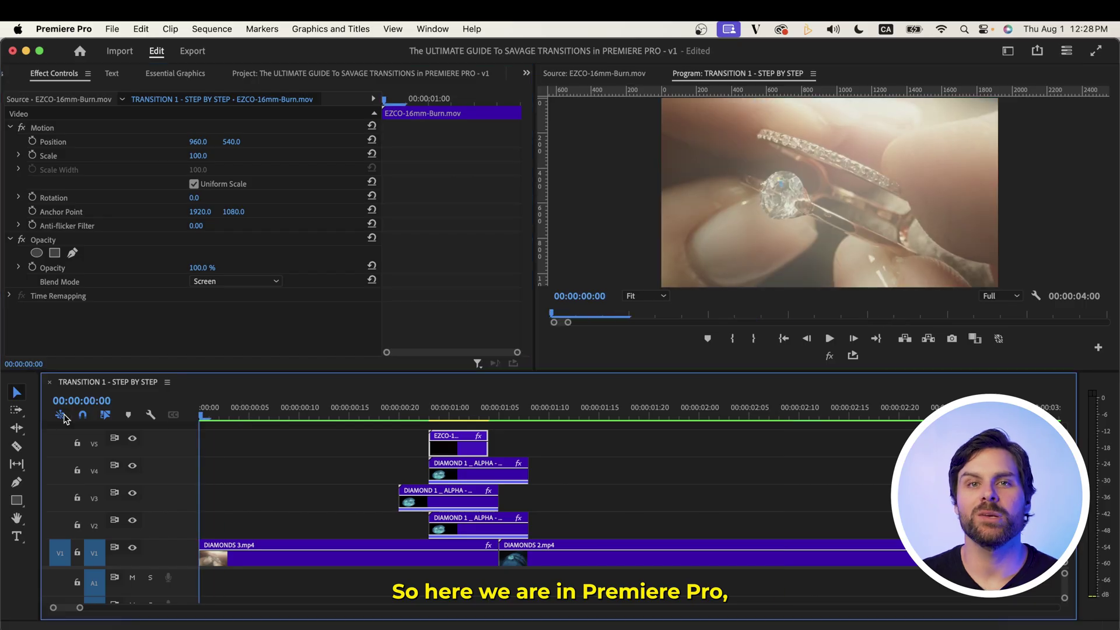
- Preview the transition, then duplicate DIAMONDS 2.mp4 onto V2 and replace the copy with an After Effects composition
key("space")
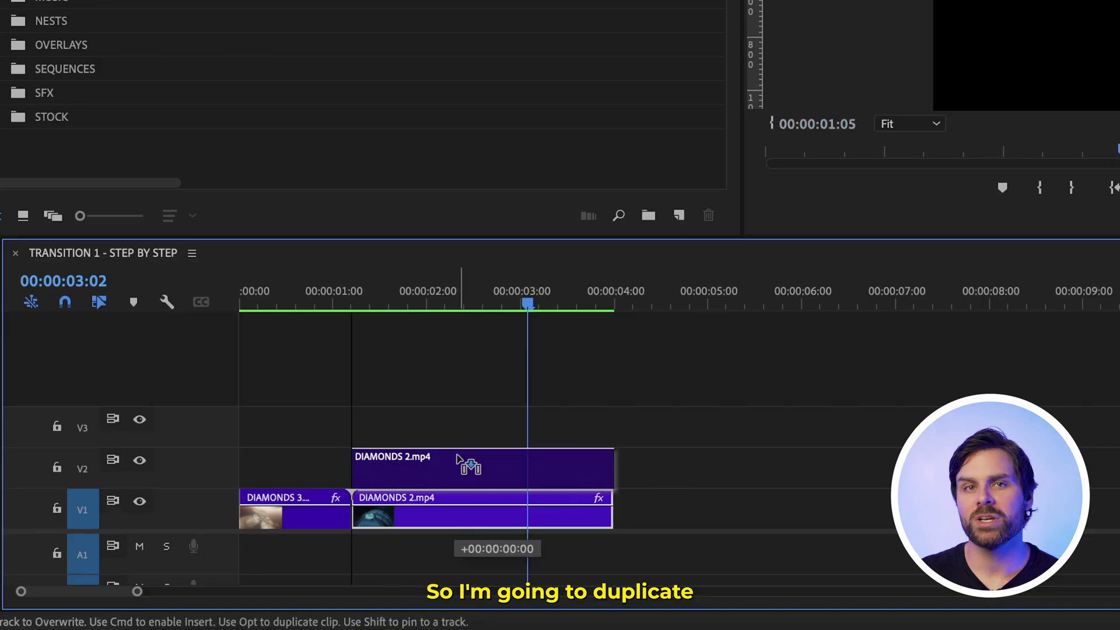
left_click_drag(460, 460, 457, 454)
right_click(468, 454)
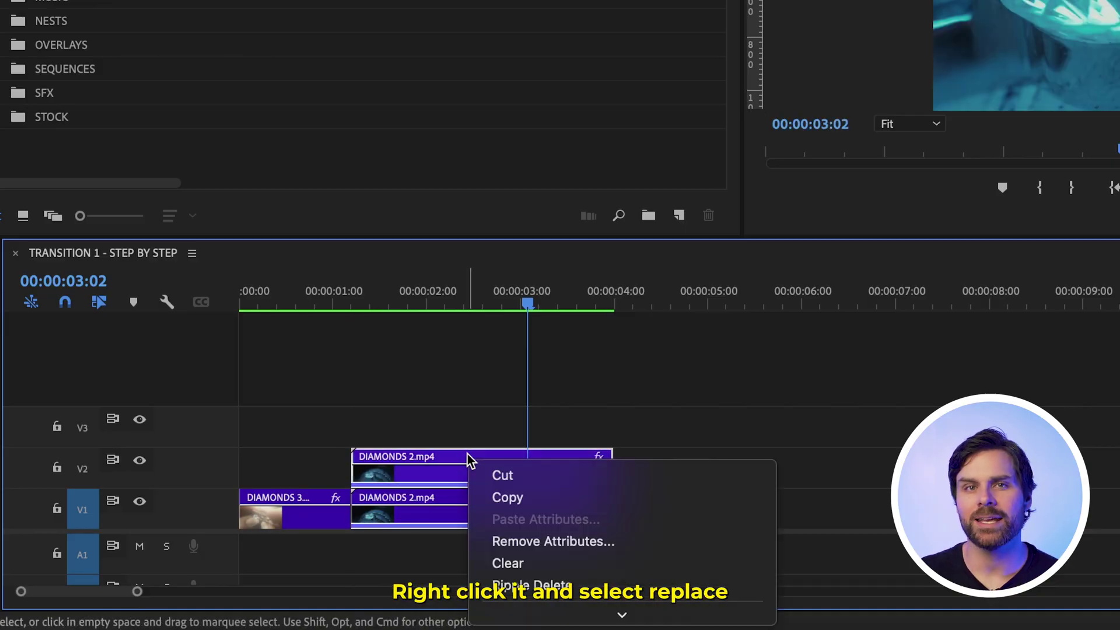
left_click(446, 136)
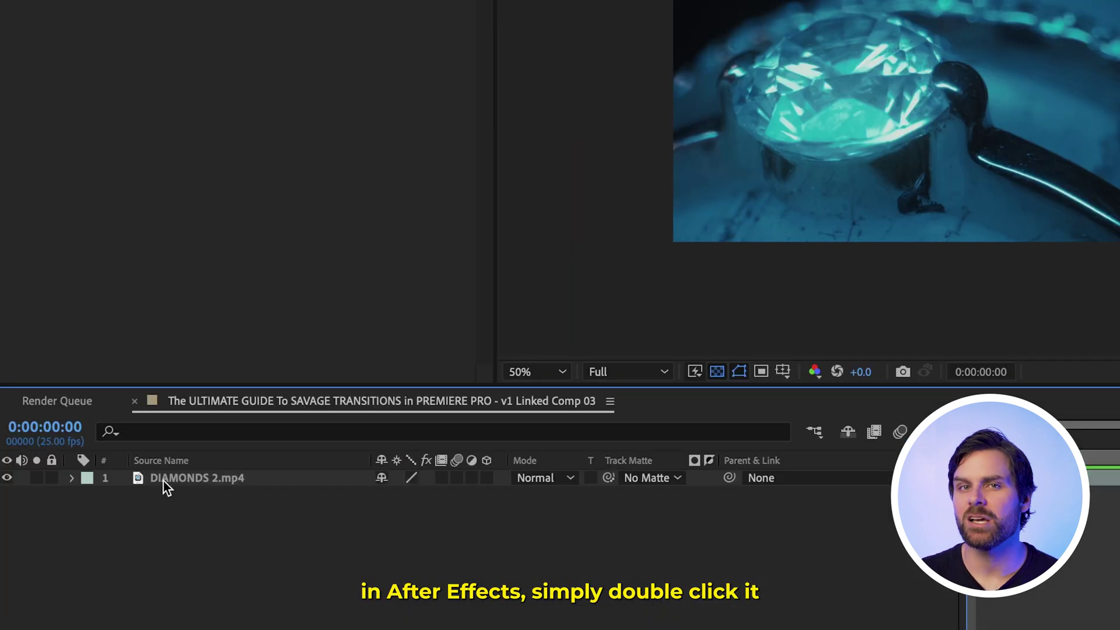
- Roto Brush the diamond out of the DIAMONDS 2.mp4 layer, refine its edges, and freeze the matte
double_click(142, 479)
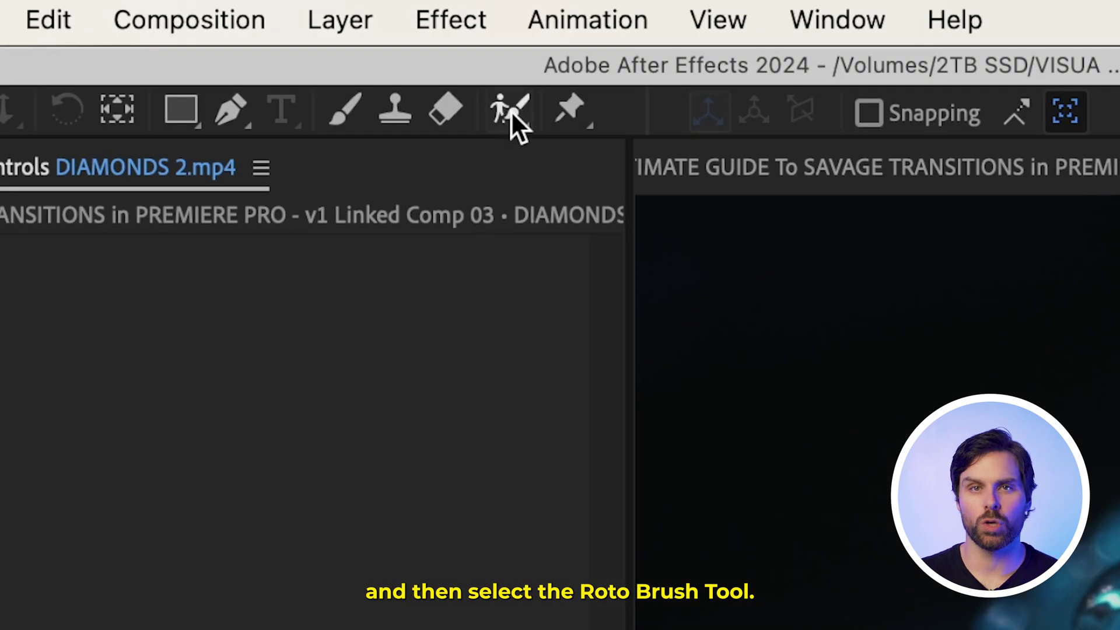
left_click(511, 114)
mouse_move(412, 380)
left_mouse_down()
mouse_move(516, 381)
mouse_move(611, 350)
mouse_move(686, 308)
mouse_move(692, 283)
left_mouse_up()
left_click_drag(579, 119, 418, 150)
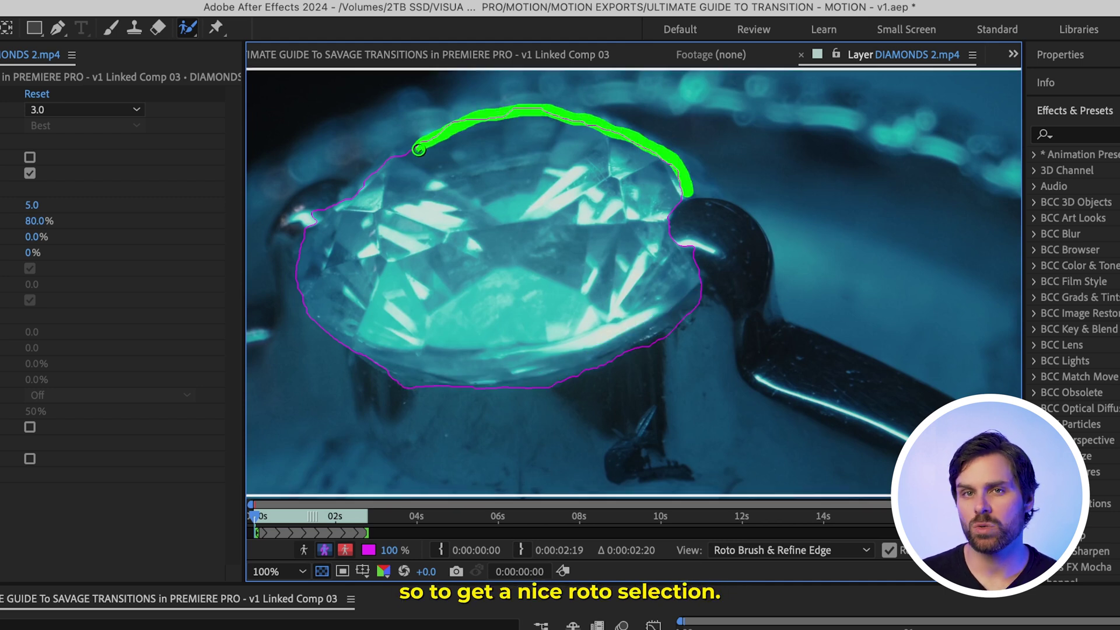
left_click_drag(343, 208, 343, 209)
left_click(187, 27)
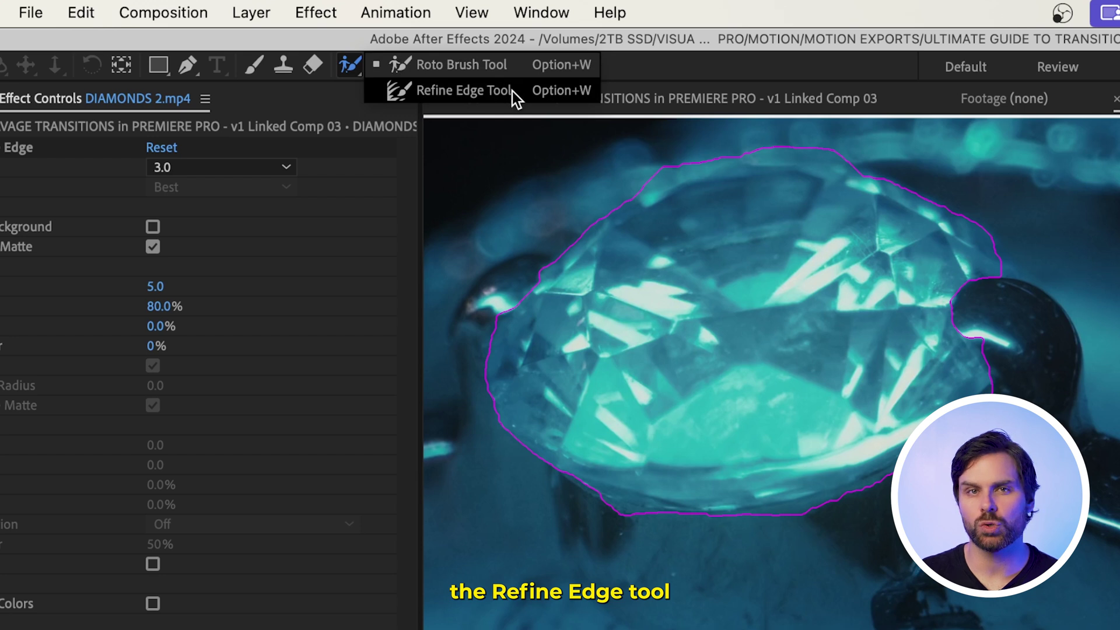
left_click(512, 91)
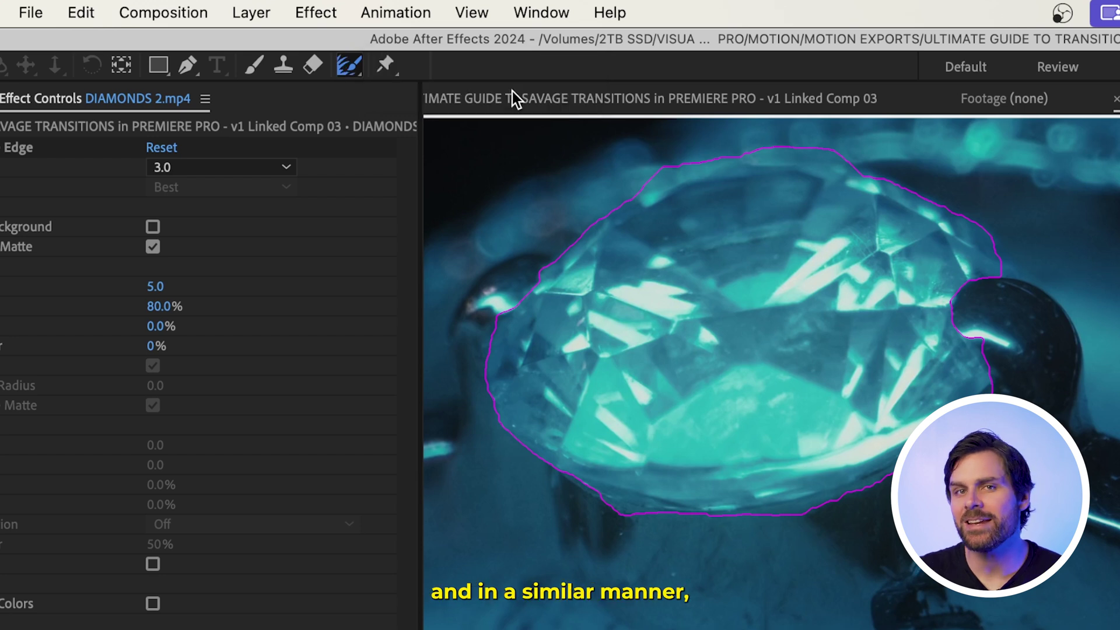
mouse_move(637, 197)
left_mouse_down()
mouse_move(488, 401)
mouse_move(830, 509)
left_mouse_up()
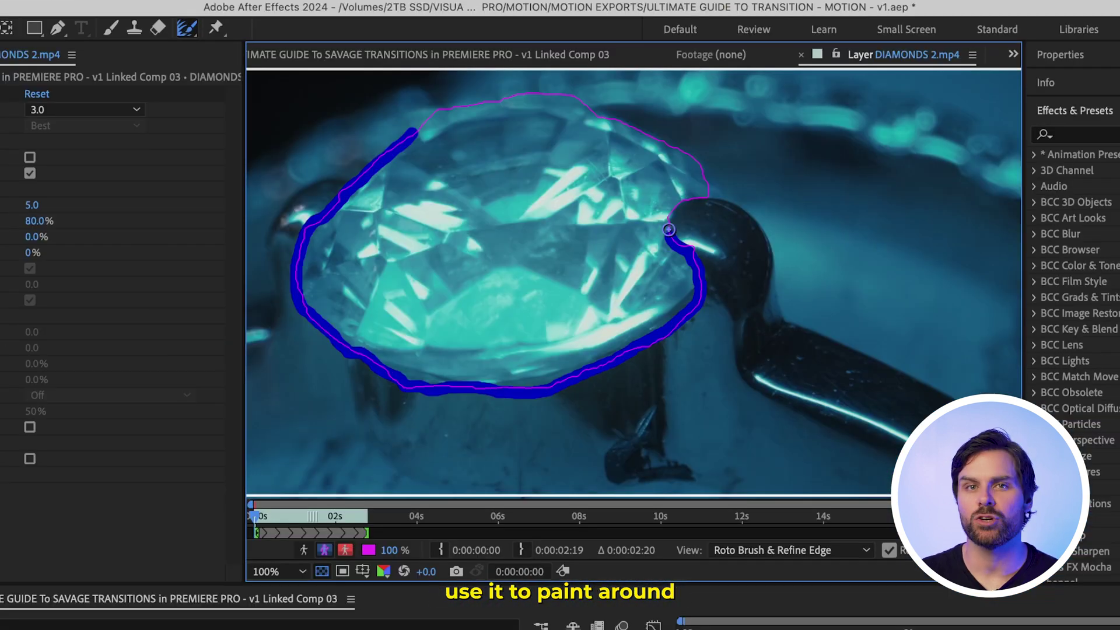
mouse_move(668, 229)
left_mouse_down()
mouse_move(584, 106)
mouse_move(474, 104)
mouse_move(415, 132)
left_mouse_up()
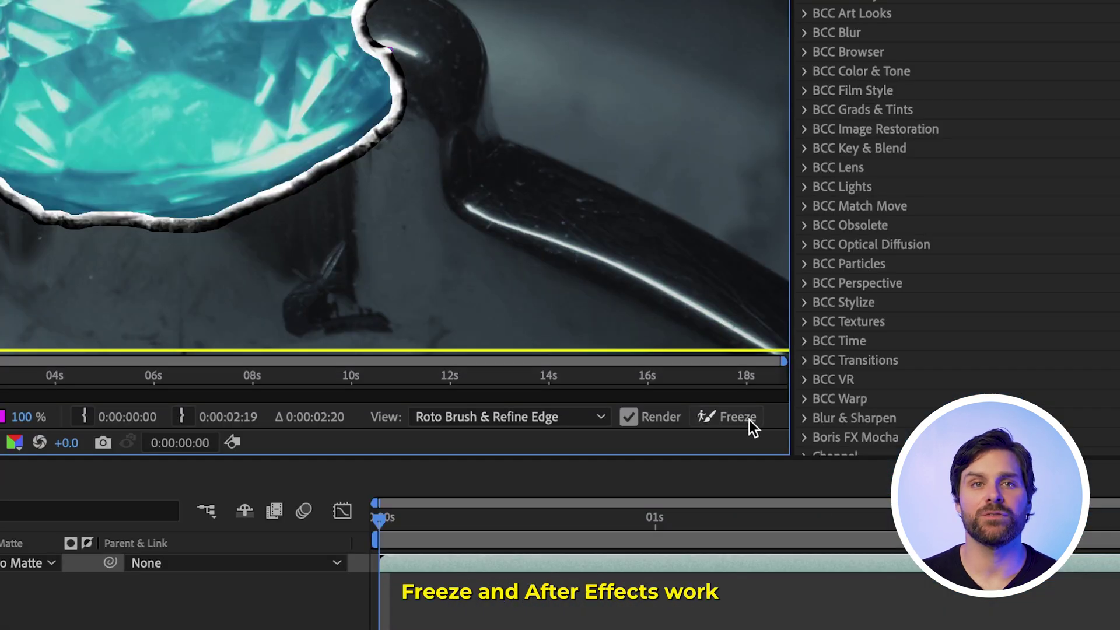
left_click(749, 419)
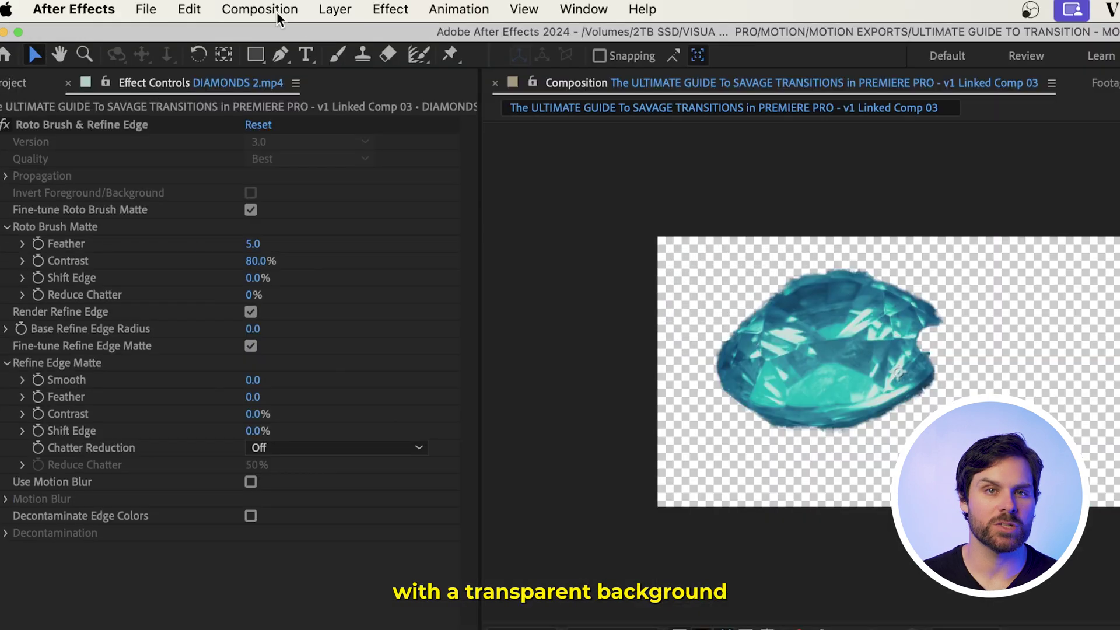
- Add the comp to the Render Queue and open the Output Module presets
left_click(197, 8)
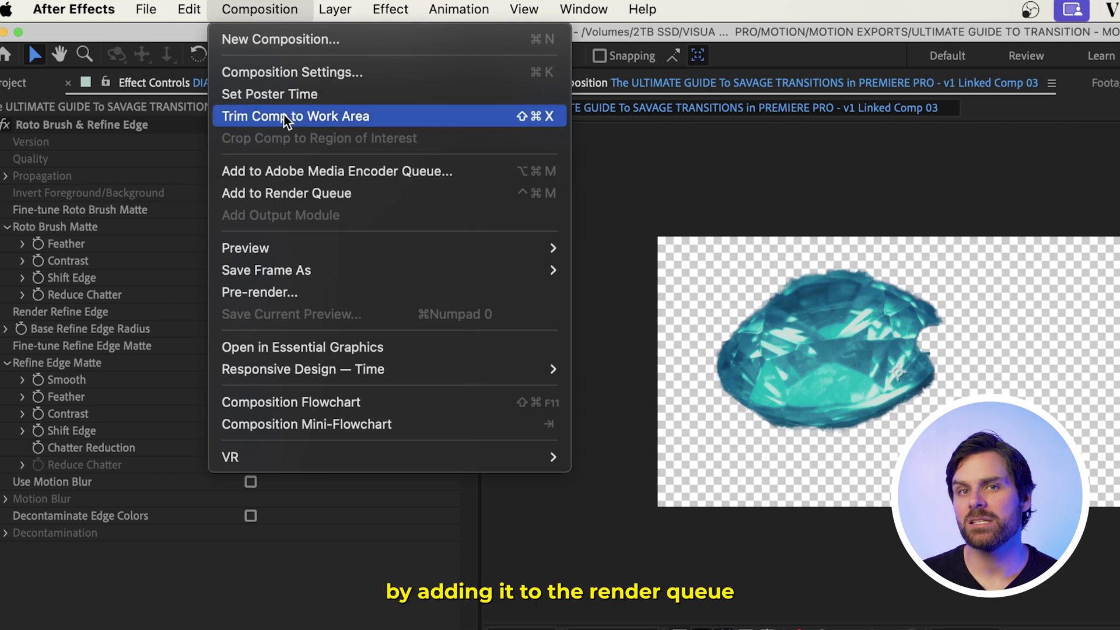
left_click(292, 193)
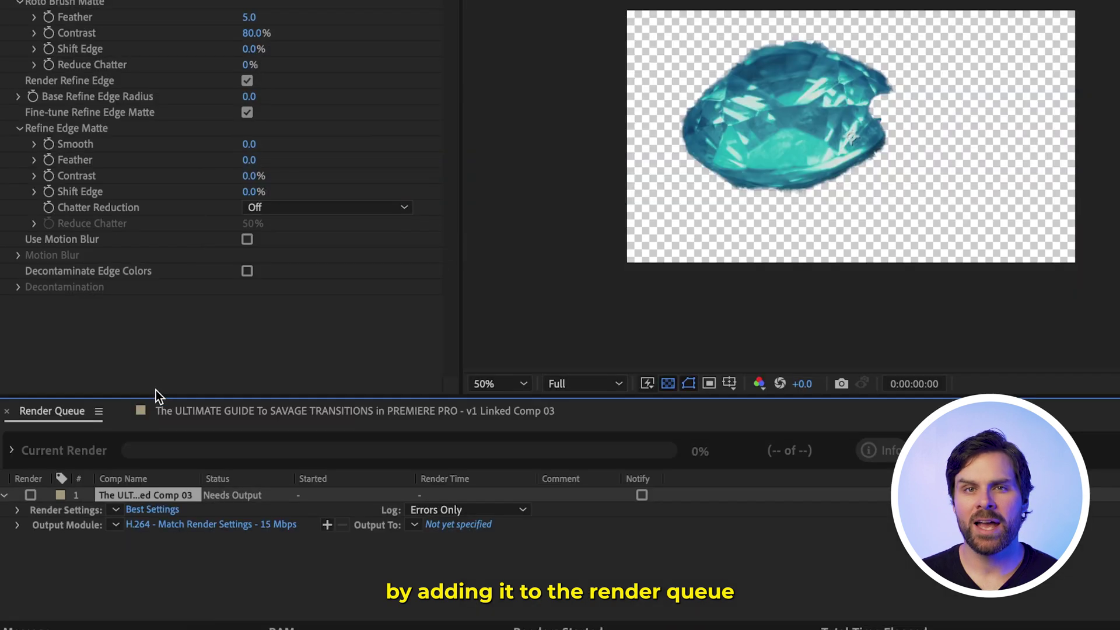
left_click(116, 525)
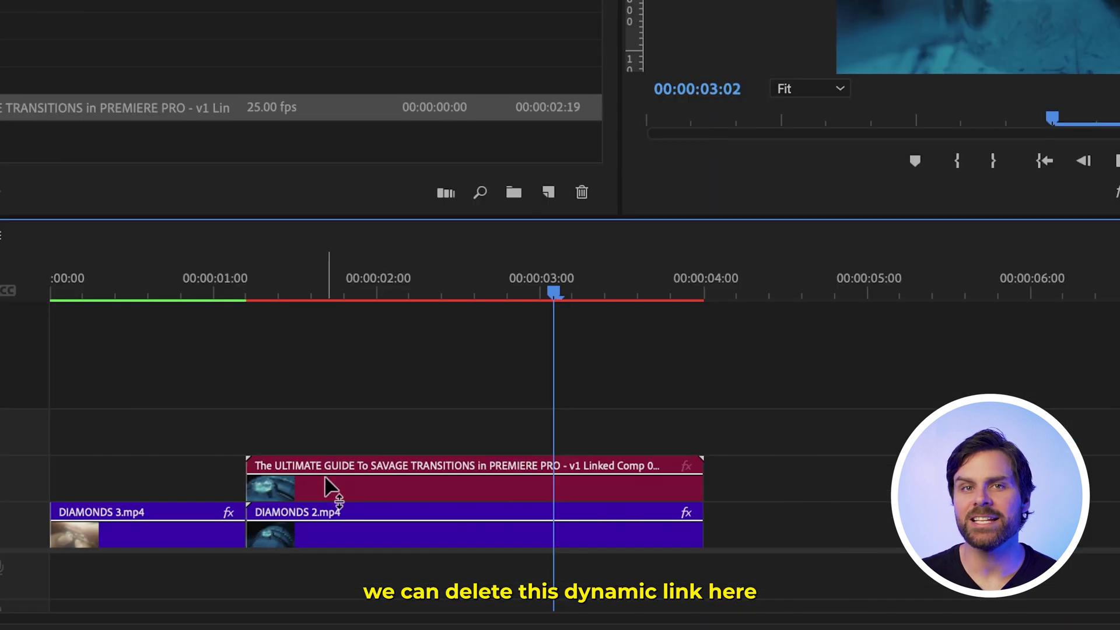
- Replace the linked comp on V2 with DIAMOND 1 _ ALPHA - v1.mov
left_click(366, 511)
key("Delete")
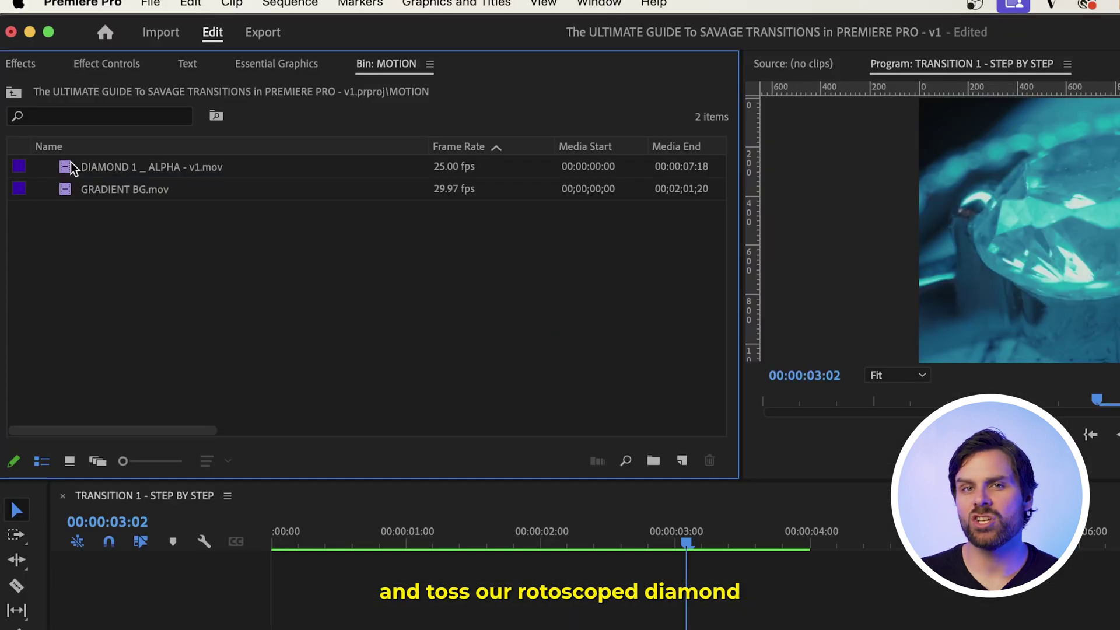
left_click_drag(125, 165, 150, 490)
- Cut the diamond clip at 00:00:01:15, delete the tail, and set Scale 360 and Position X 1770
left_click(161, 322)
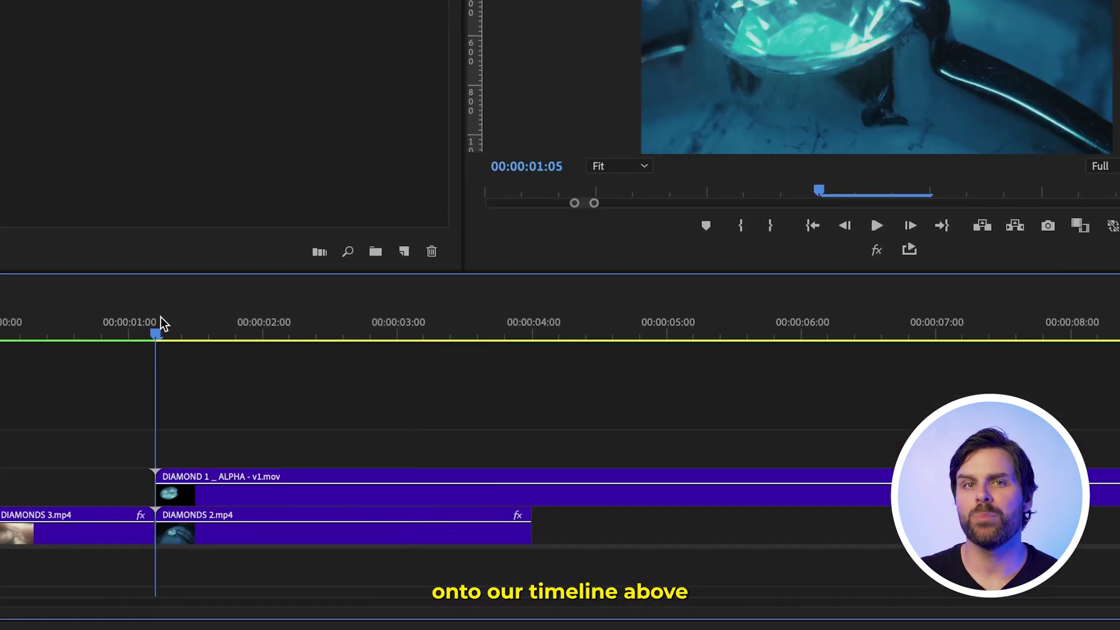
left_click(909, 226)
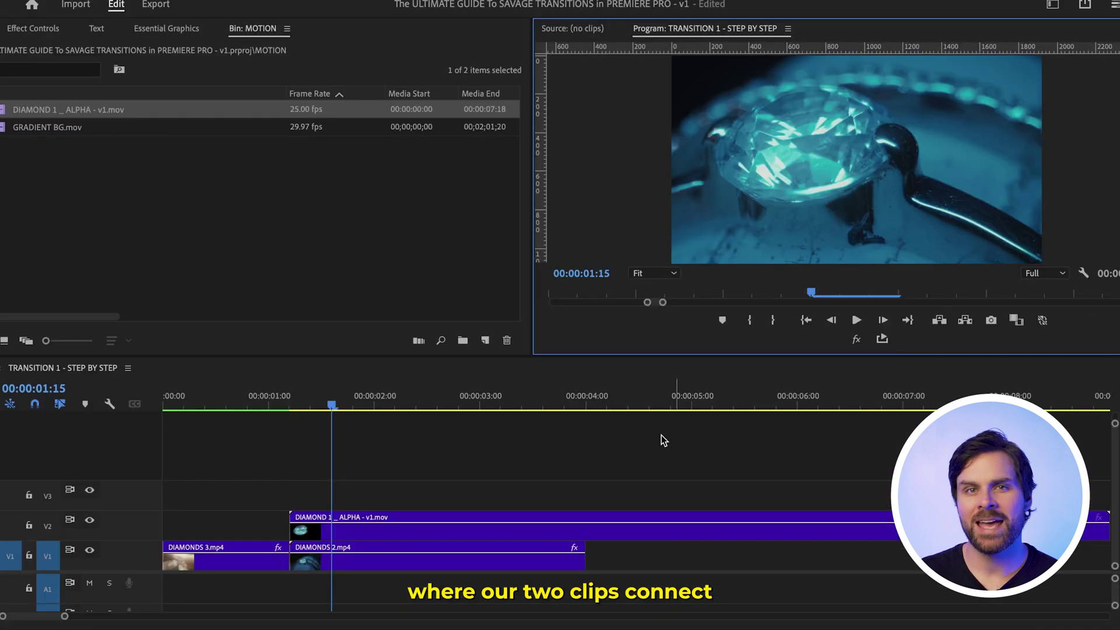
key("ctrl+k")
left_click(588, 532)
key("Delete")
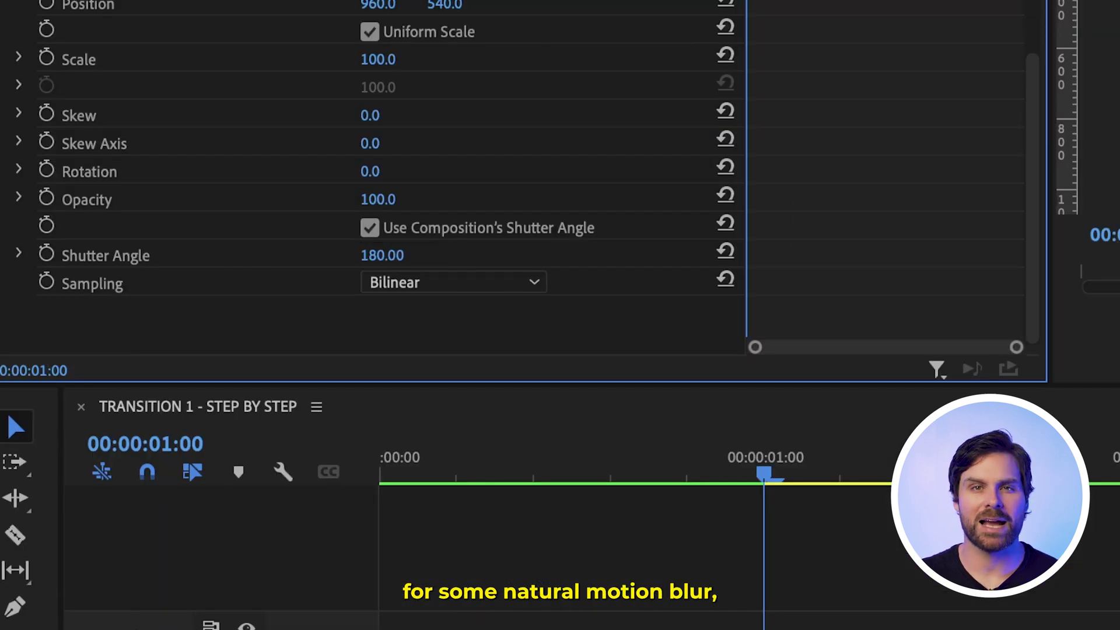
left_click_drag(378, 59, 502, 59)
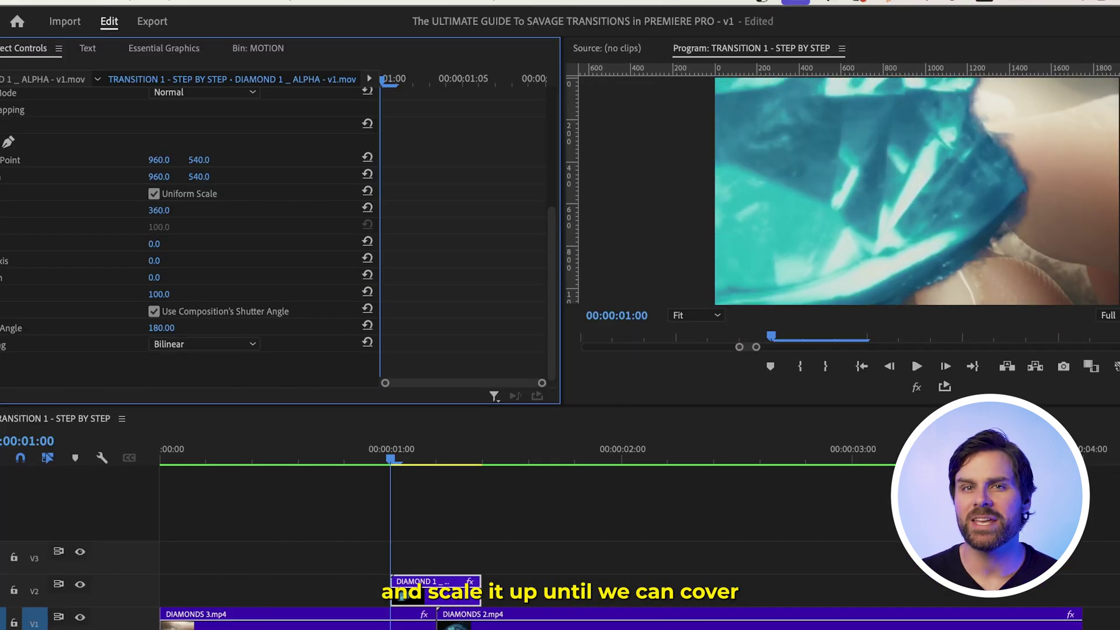
left_click_drag(165, 179, 332, 179)
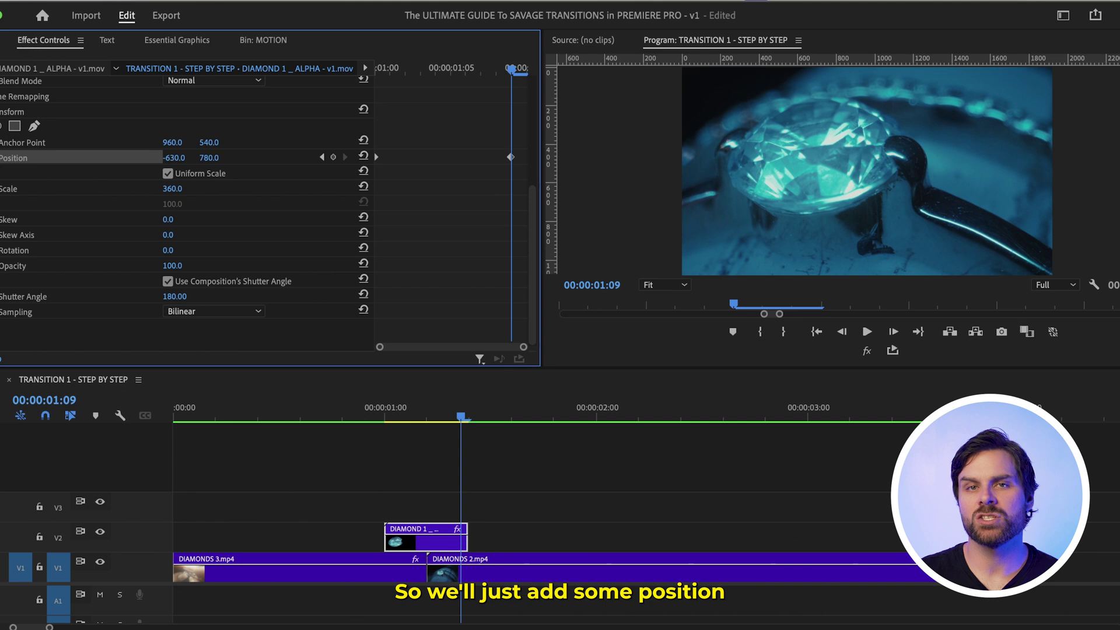
- Keyframe the diamond's Position X sweep to about 4588, save, and ease the speed curve into a sharp peak
left_click_drag(174, 158, 478, 157)
key("ctrl+s")
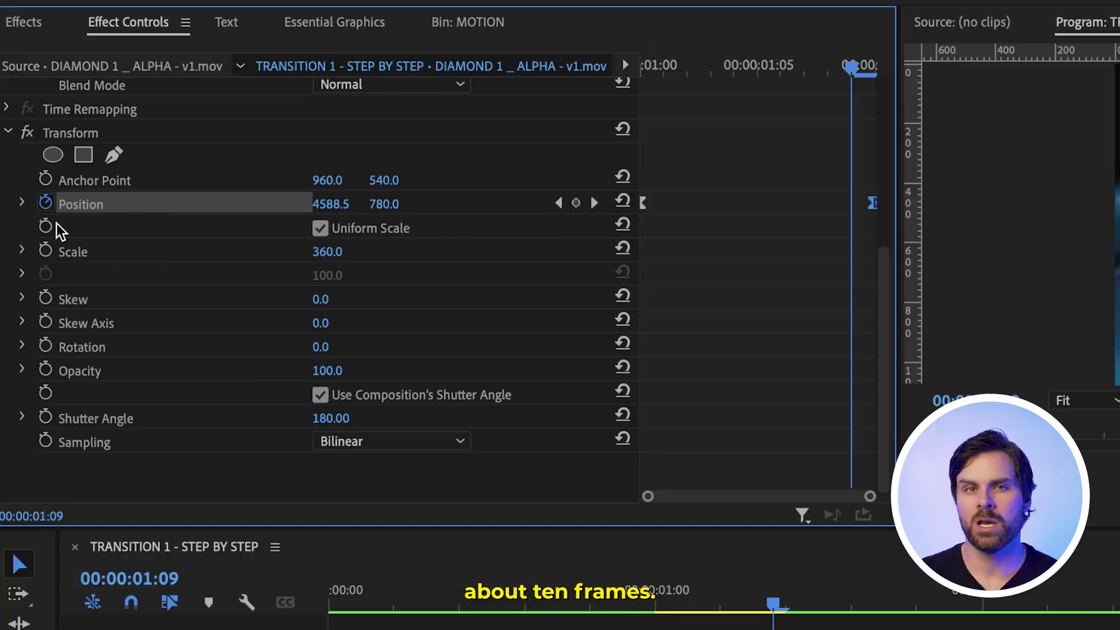
left_click(23, 204)
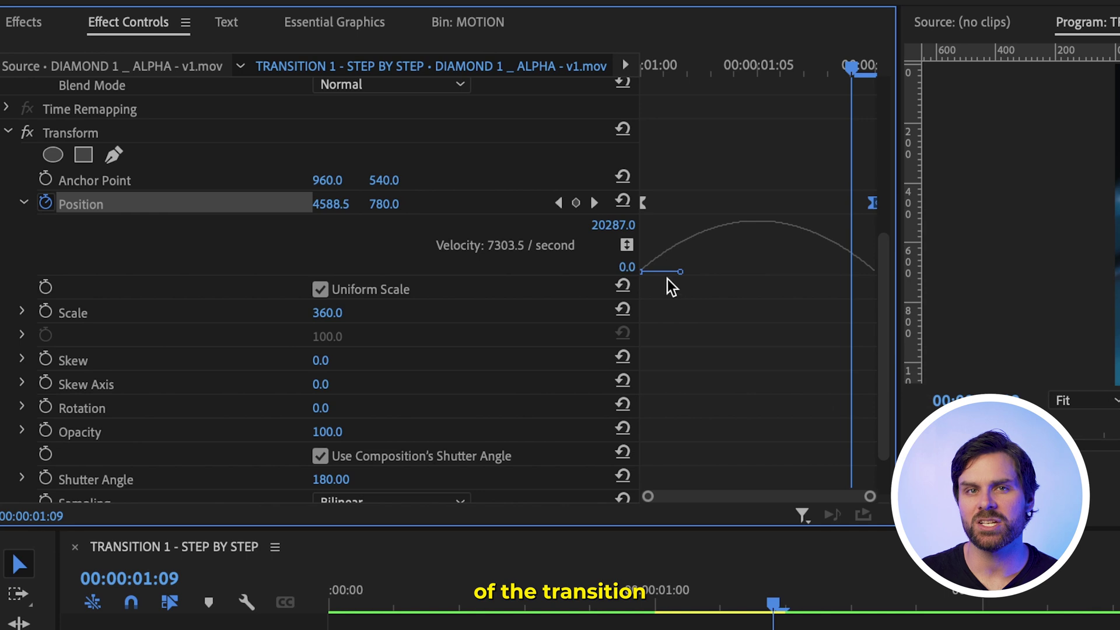
left_click_drag(709, 269, 736, 280)
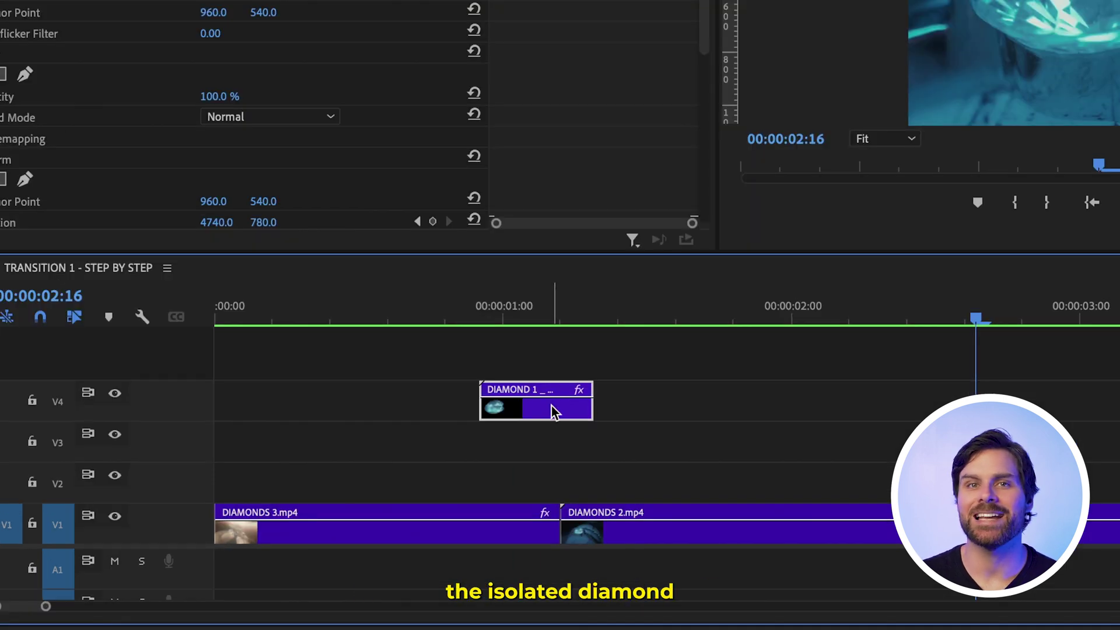
- Duplicate the diamond clip onto V3, offset the V2 copy slightly later, and play from the start
left_click_drag(552, 412, 555, 492)
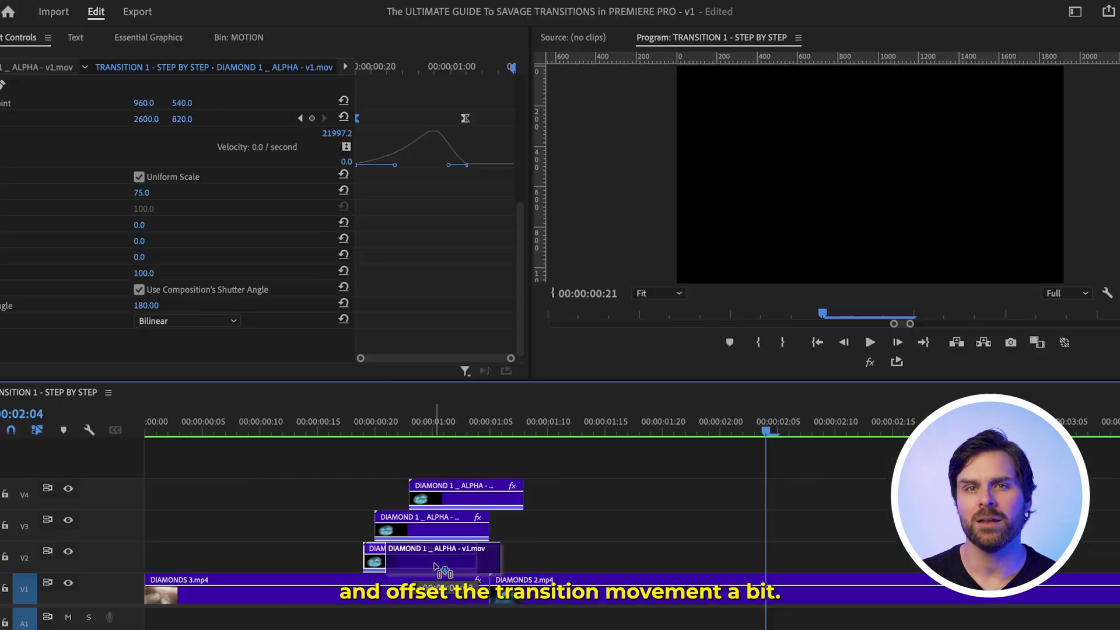
left_click_drag(427, 563, 435, 563)
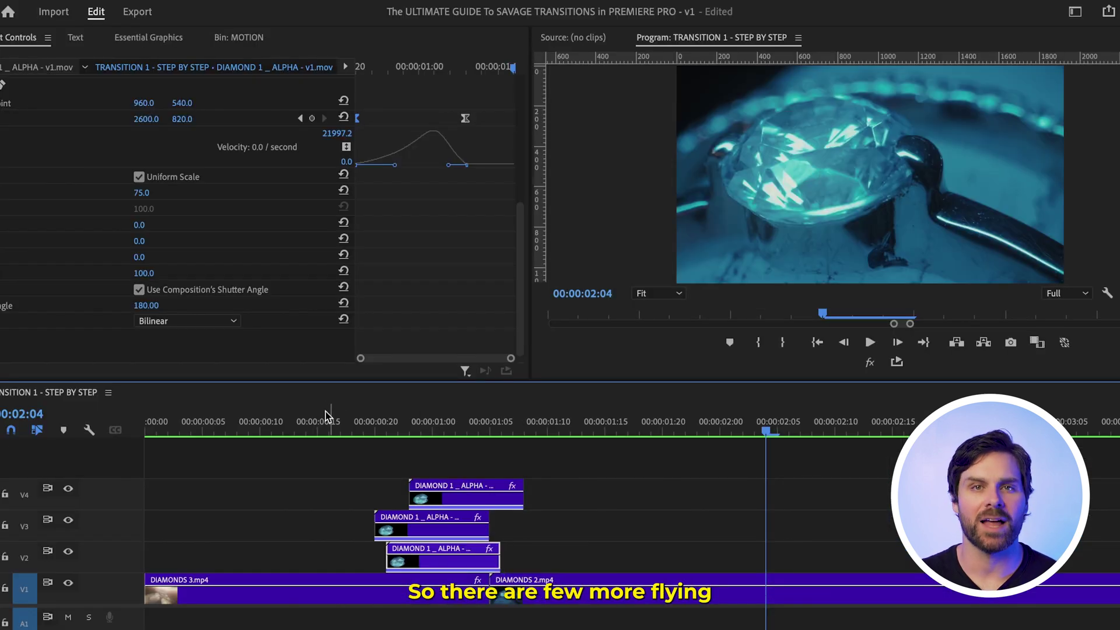
key("Home")
key("space")
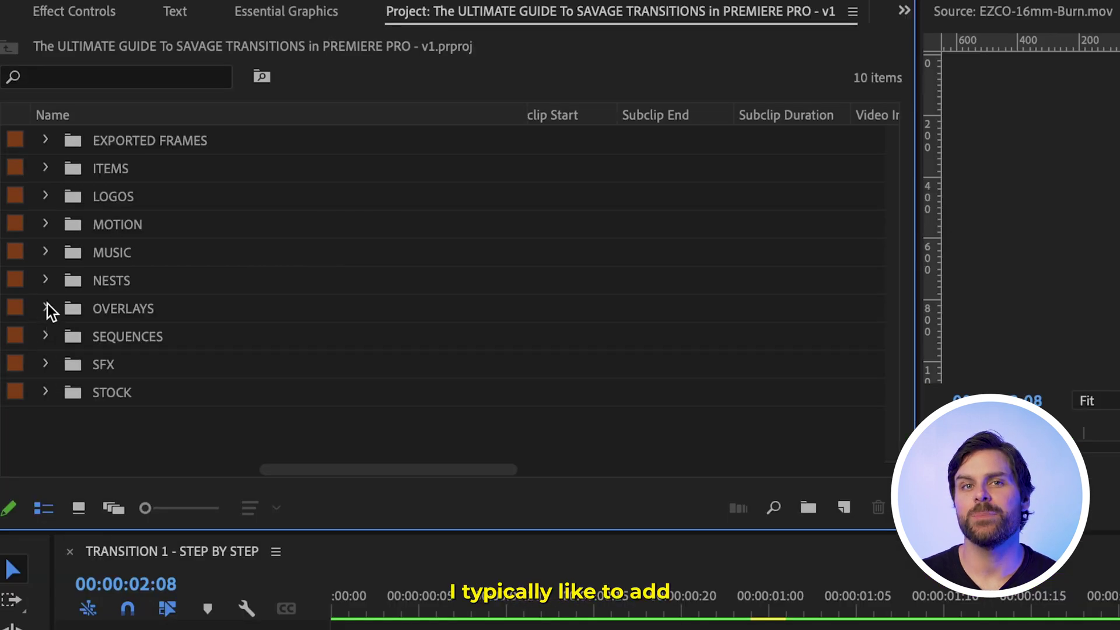
- Place EZCO-16mm-Burn.mov from the OVERLAYS bin on the top track at 00:00:01:00
left_click(45, 308)
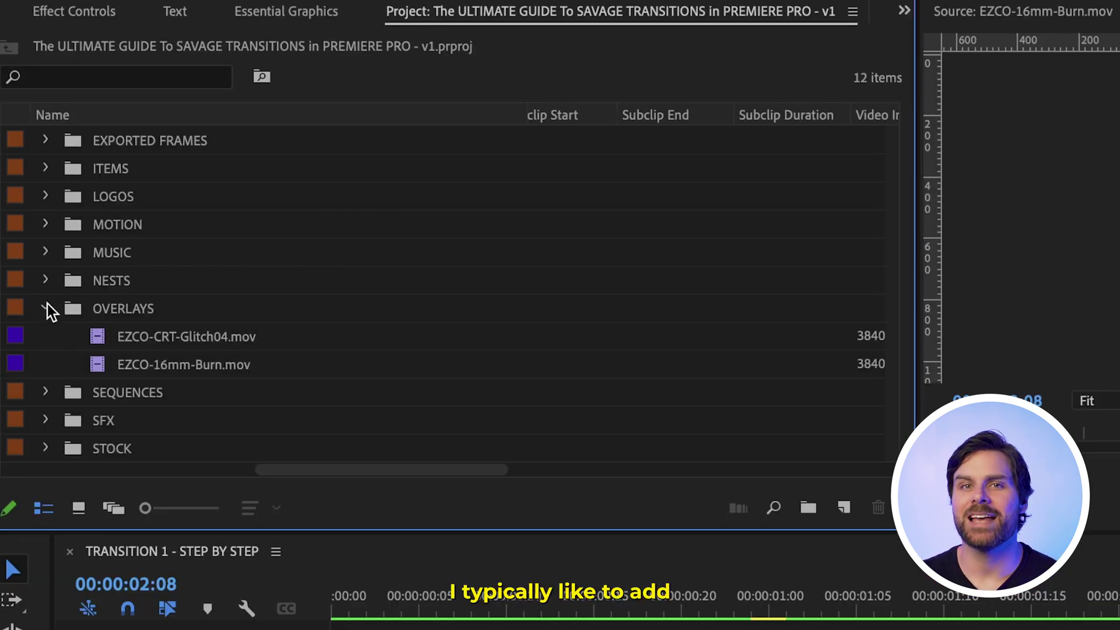
left_click(102, 365)
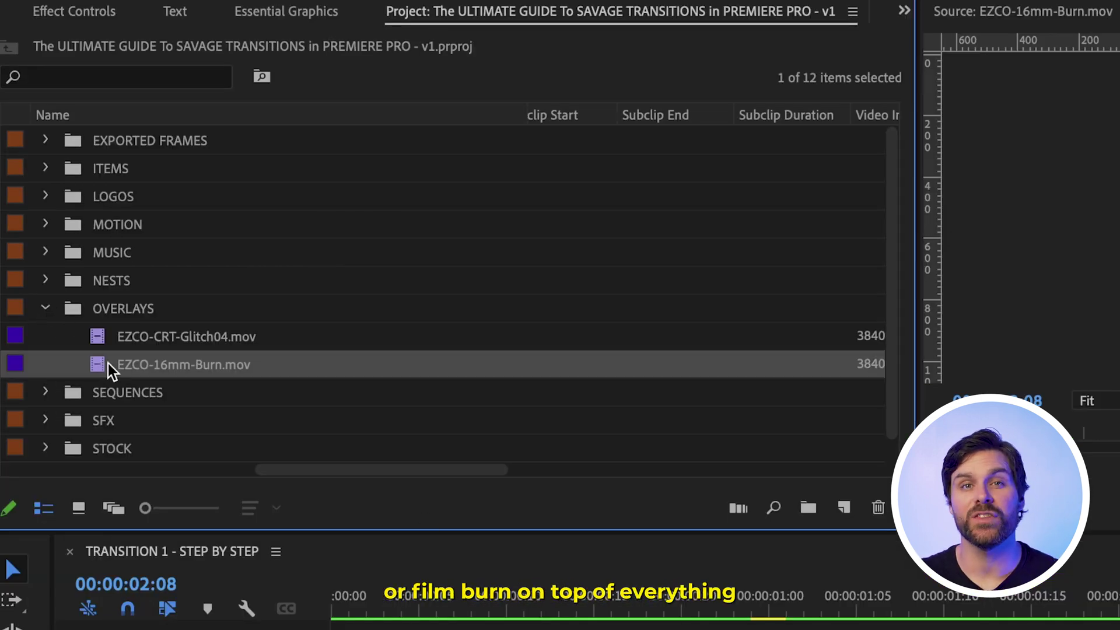
left_click_drag(681, 627, 731, 629)
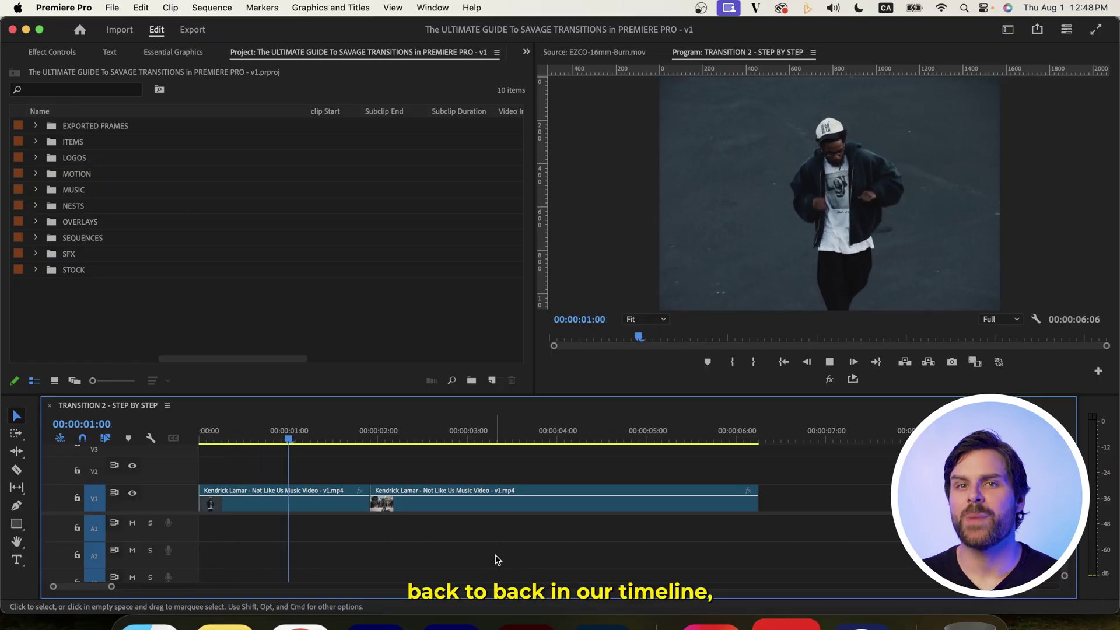
- Copy the second music clip to the track above, ten frames earlier, as a masked frame hold
left_click(447, 508)
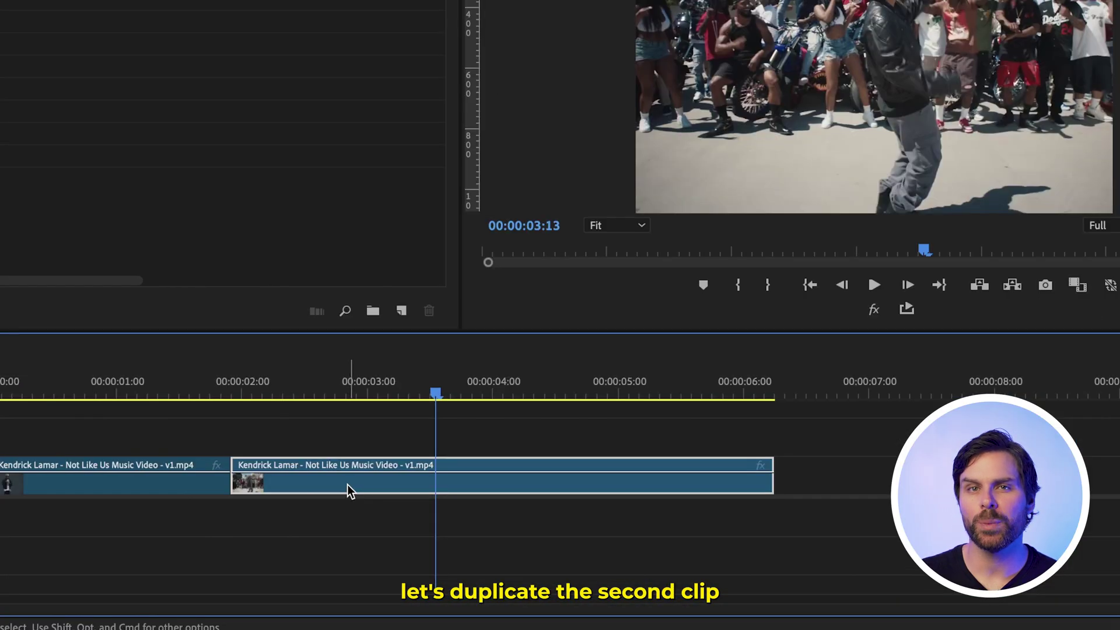
left_click_drag(348, 490, 329, 444)
left_click_drag(623, 430, 539, 428)
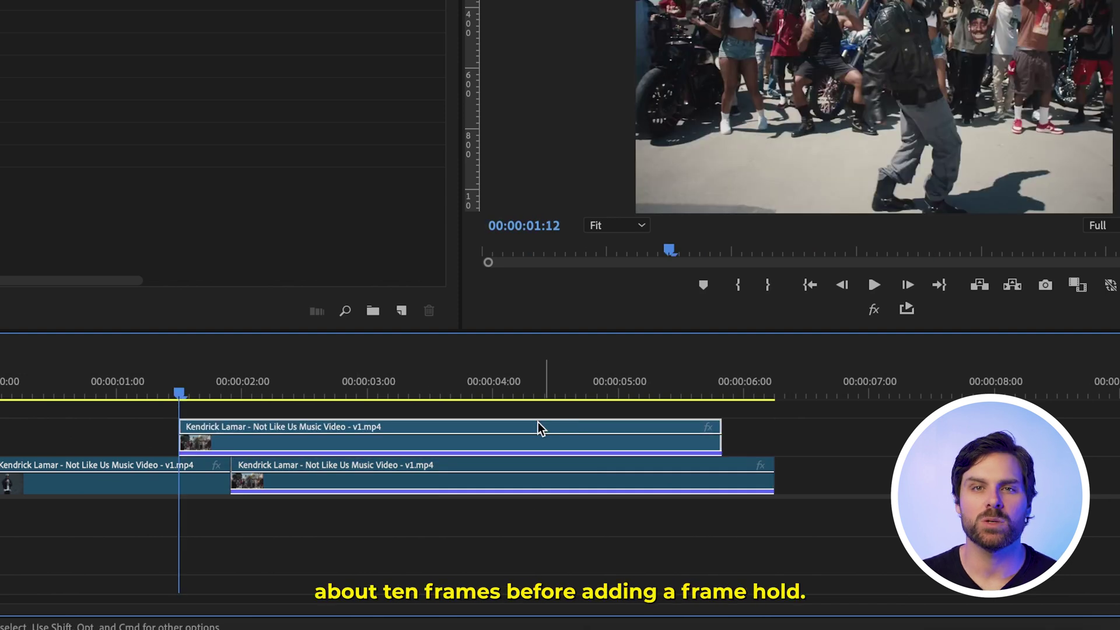
right_click(505, 432)
left_click(643, 342)
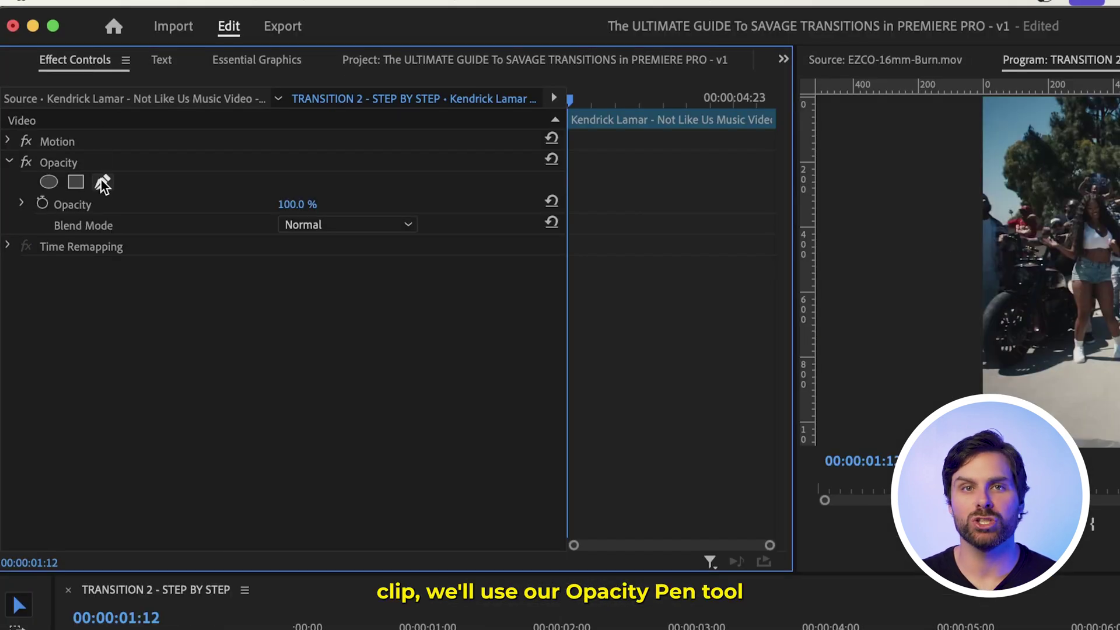
left_click(103, 183)
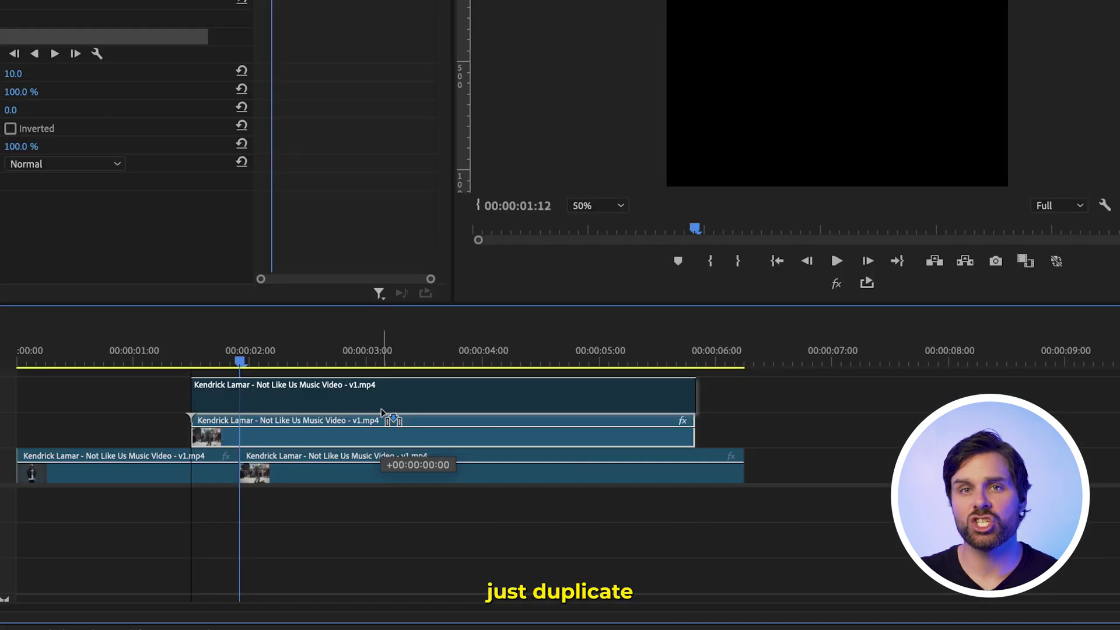
- Duplicate the masked clip to a new top track, invert its mask, and trim its start four frames later
left_click_drag(384, 449, 382, 410)
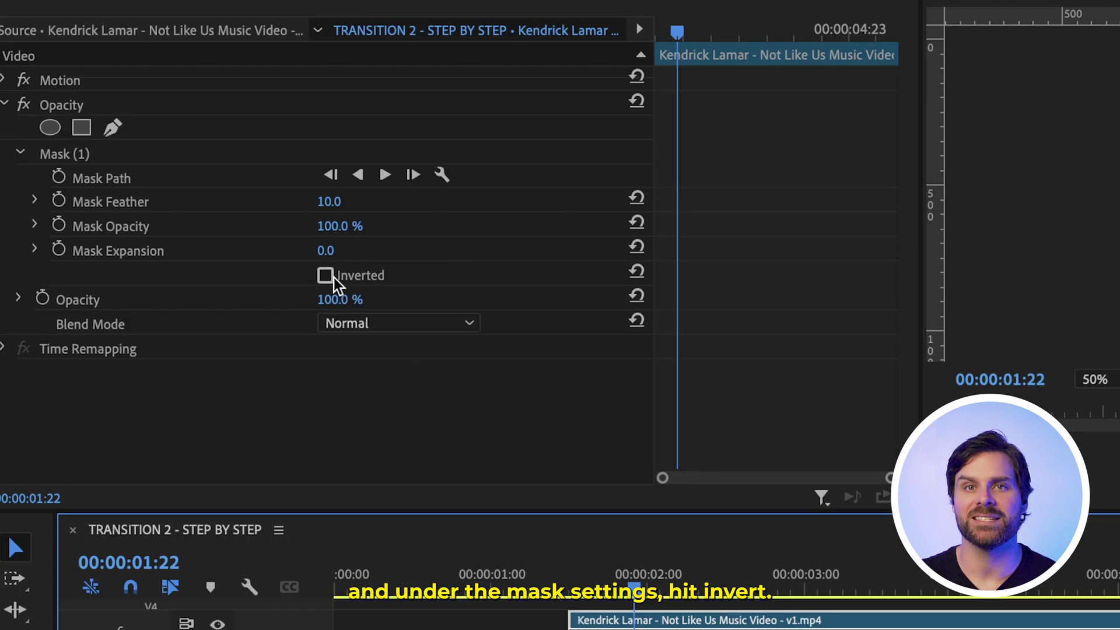
left_click(331, 276)
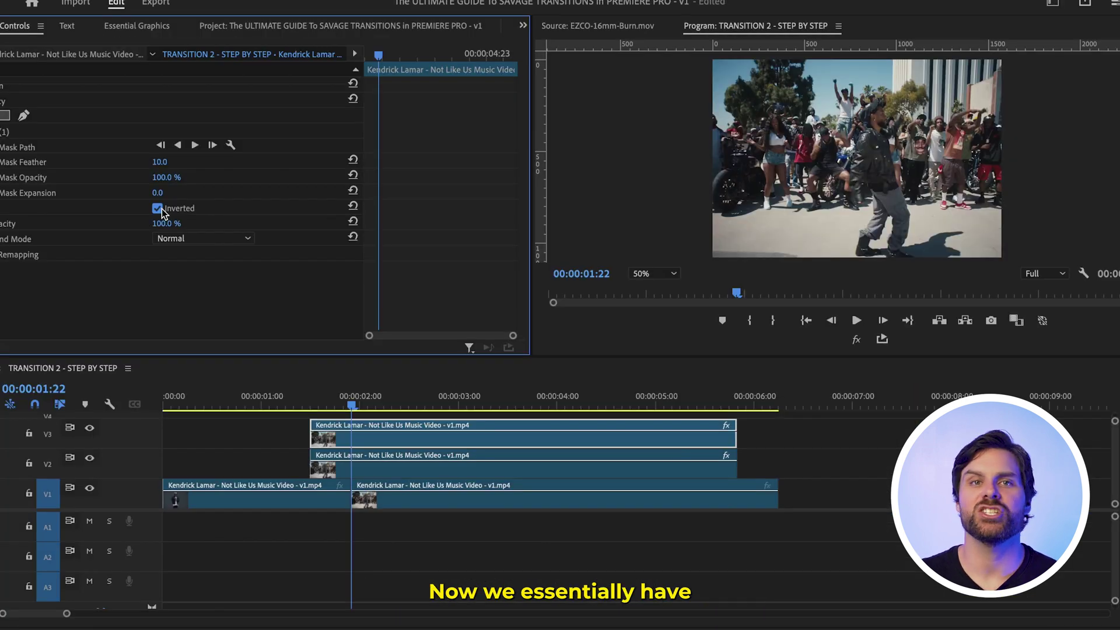
left_click_drag(314, 409, 304, 406)
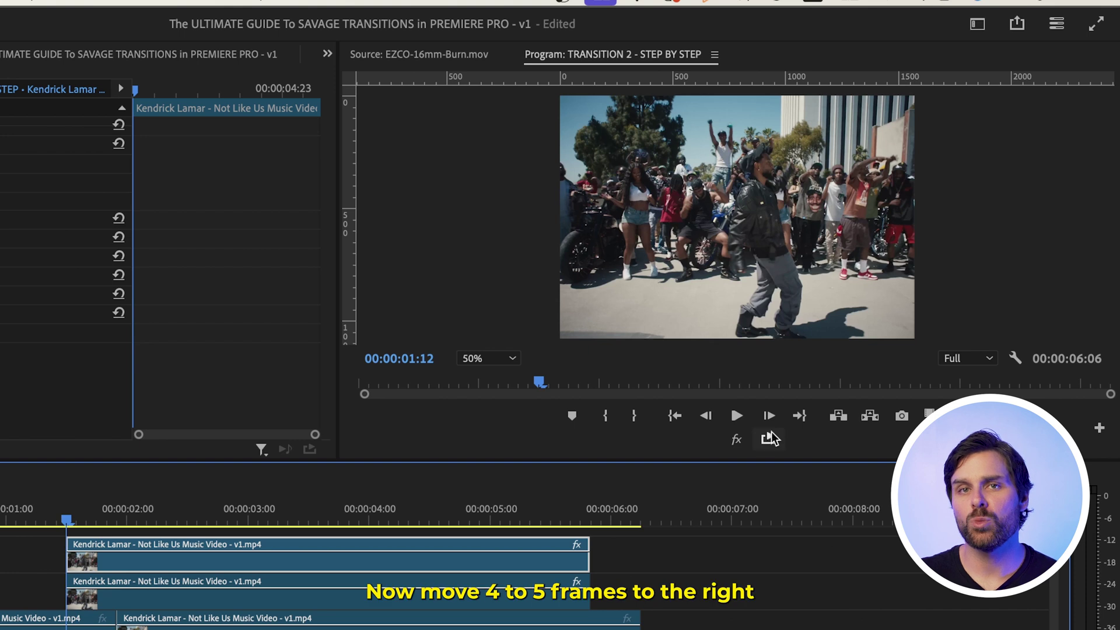
left_click(883, 321)
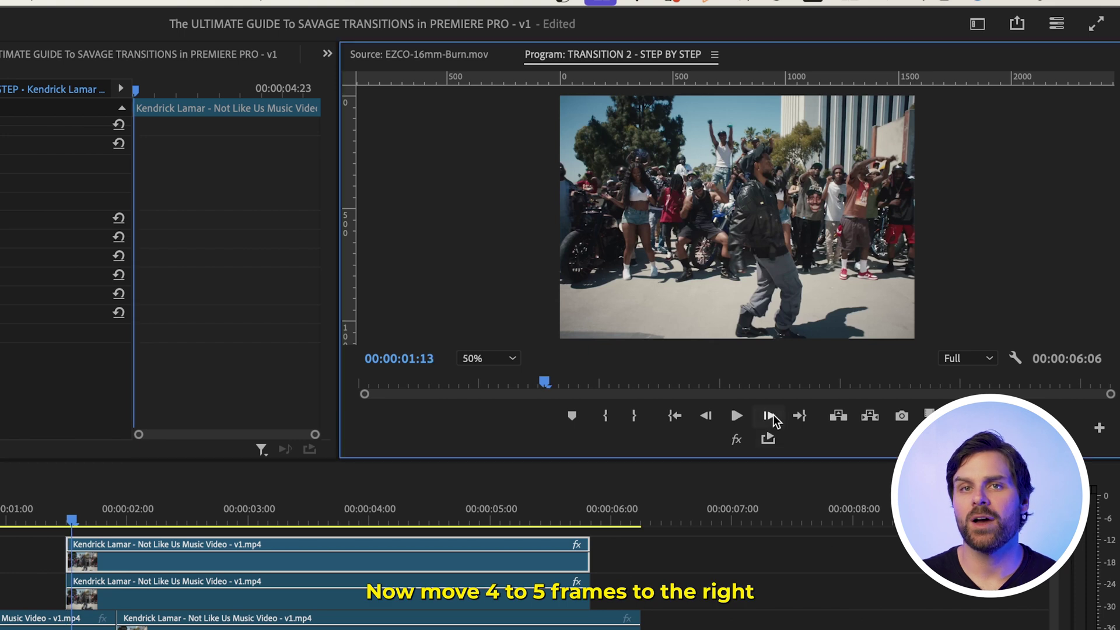
left_click_drag(300, 427, 317, 427)
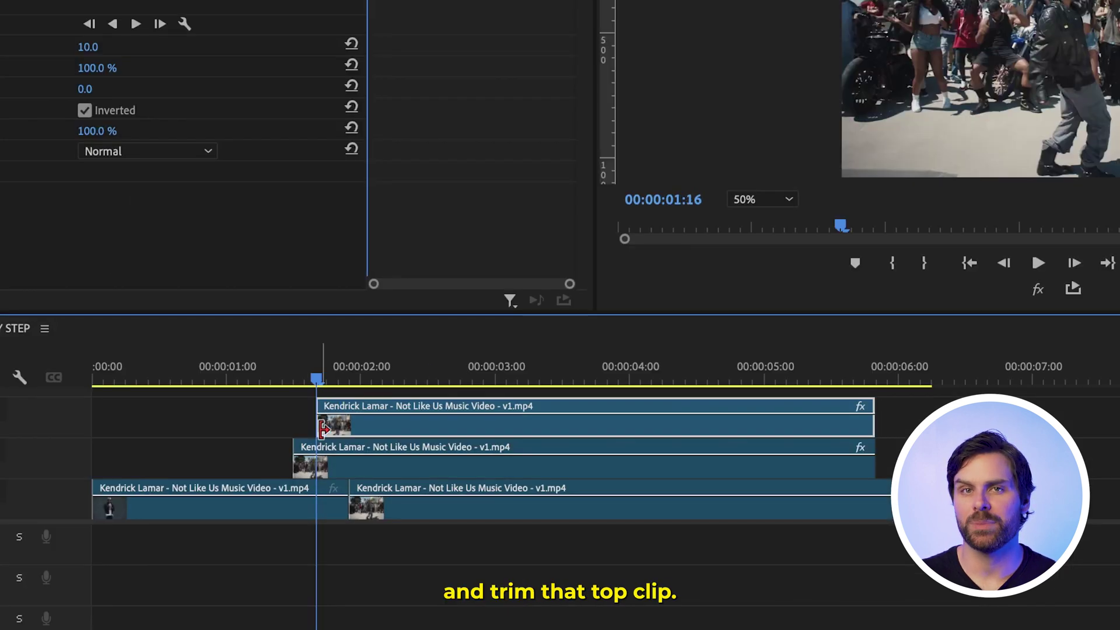
right_click(322, 554)
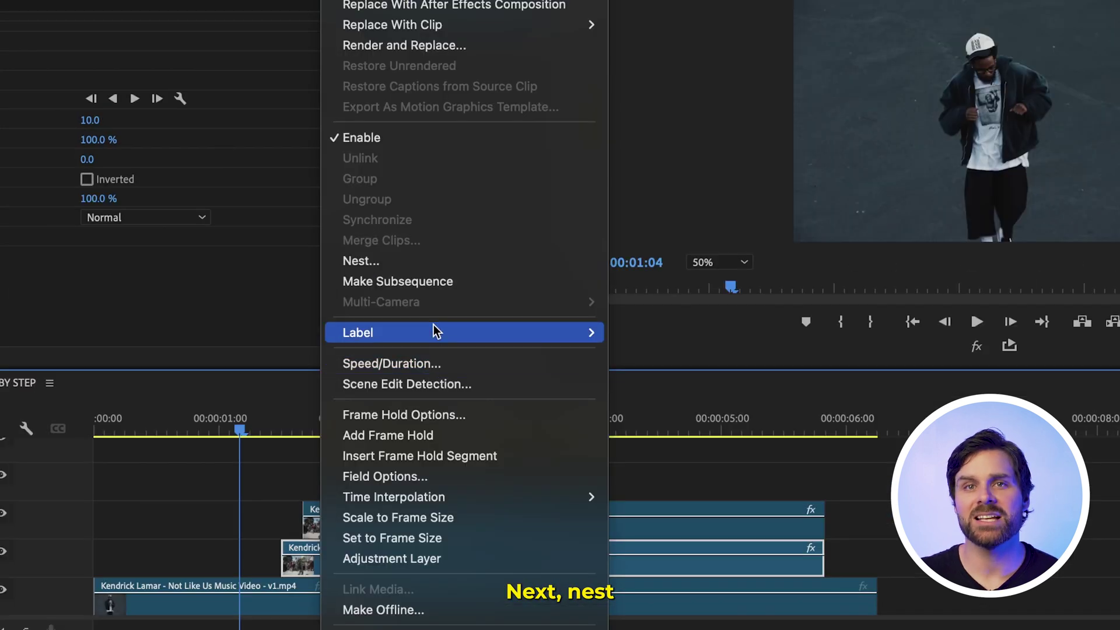
- Nest both frame holds as Nested Sequence 17 and 18, and apply Transform to Nested Sequence 17
left_click(440, 267)
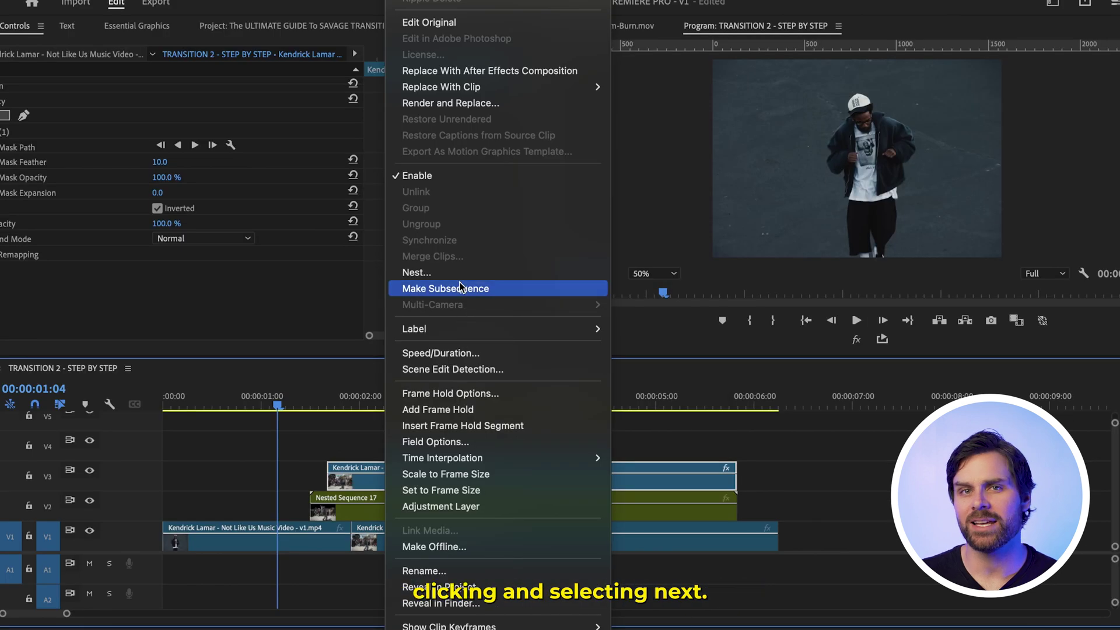
left_click(460, 273)
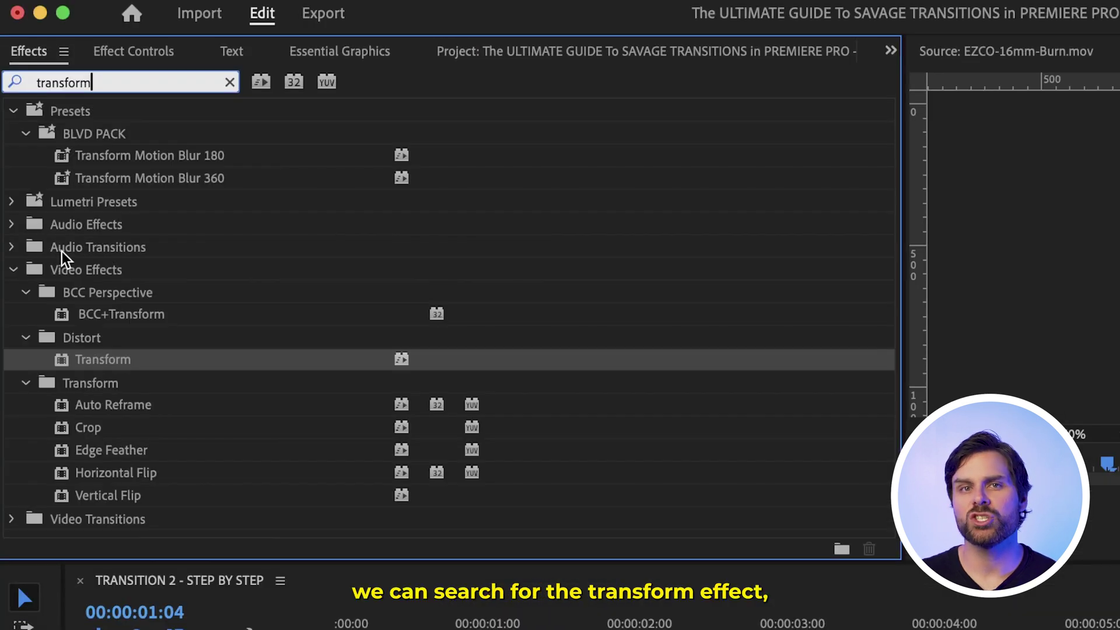
left_click_drag(67, 358, 581, 629)
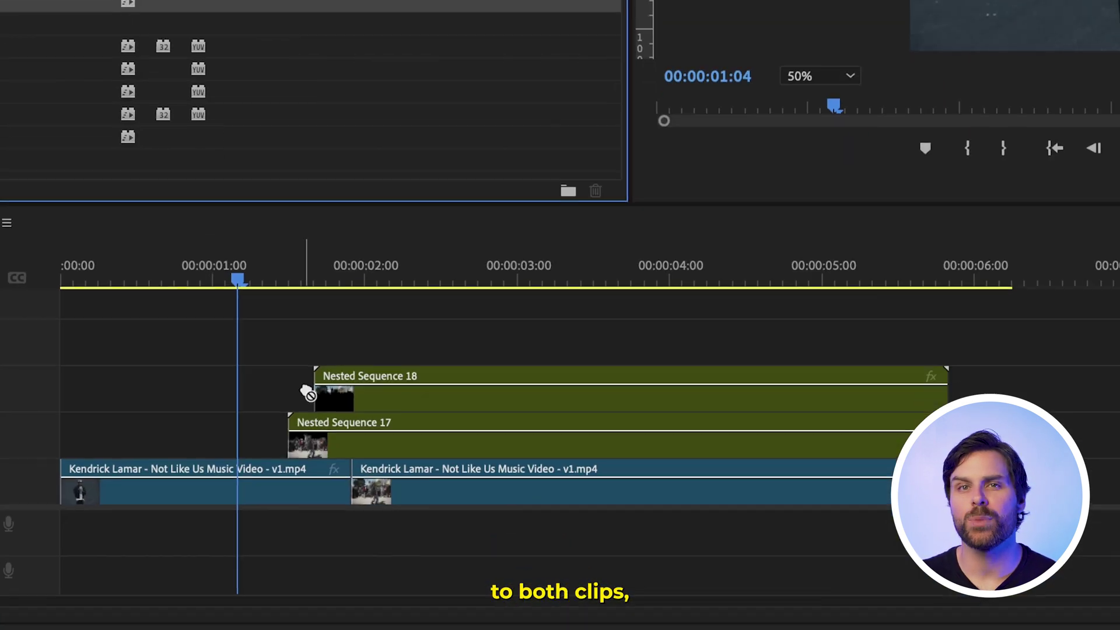
left_click_drag(308, 393, 337, 430)
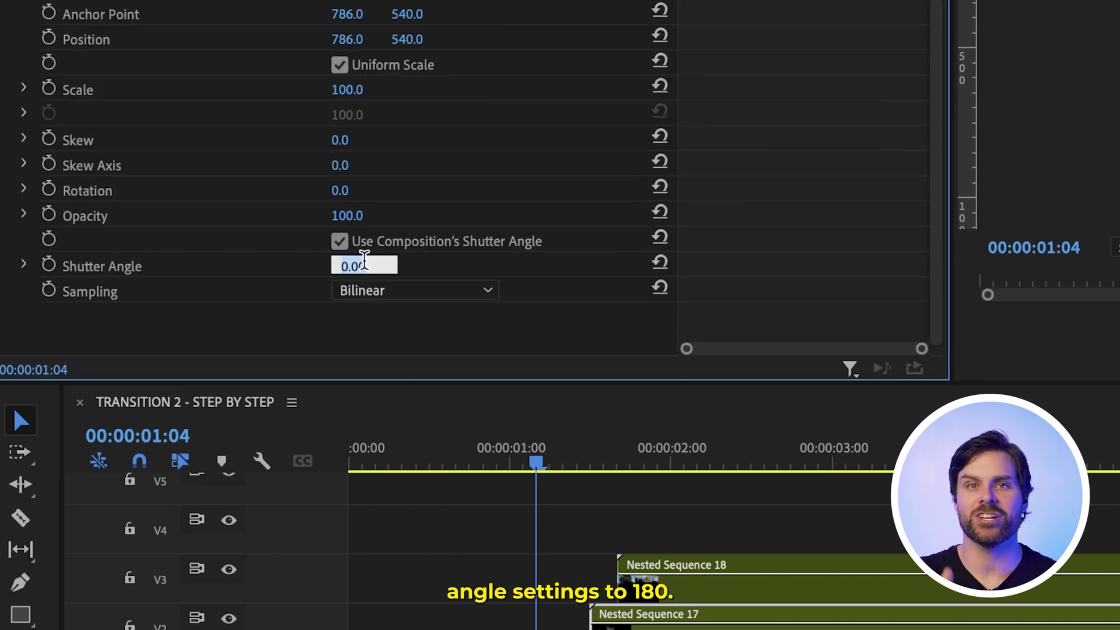
- Set Shutter Angle to 180 and keyframe Position from Y 1710 below frame up to 540 at 01:17
type("0")
key("Return")
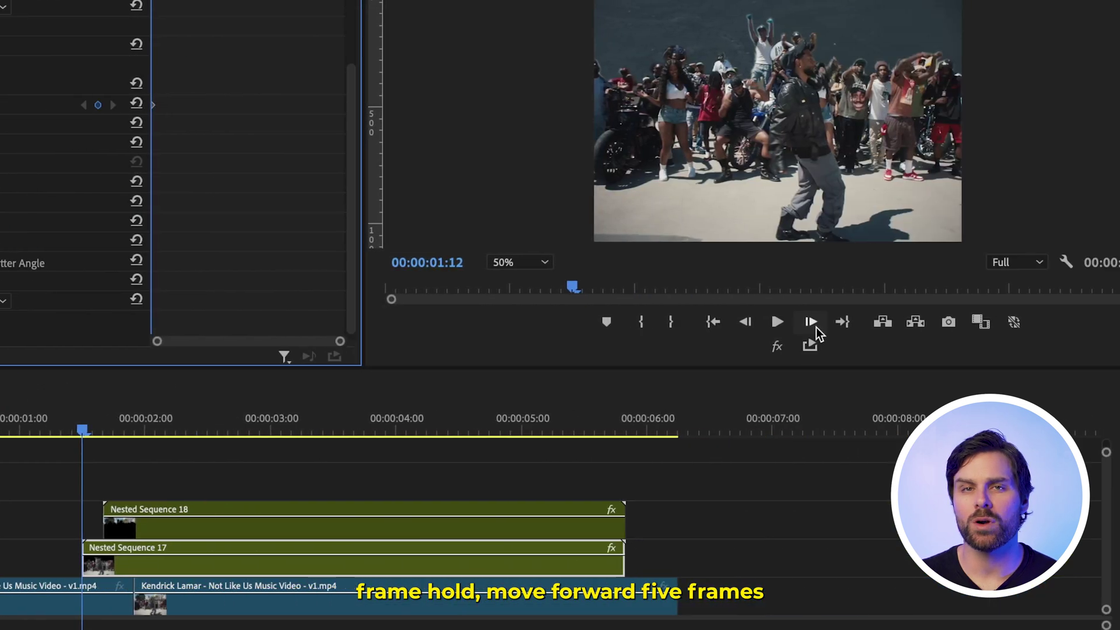
left_click(755, 326)
left_click(756, 325)
left_click(756, 325)
left_click(756, 325)
left_click(756, 326)
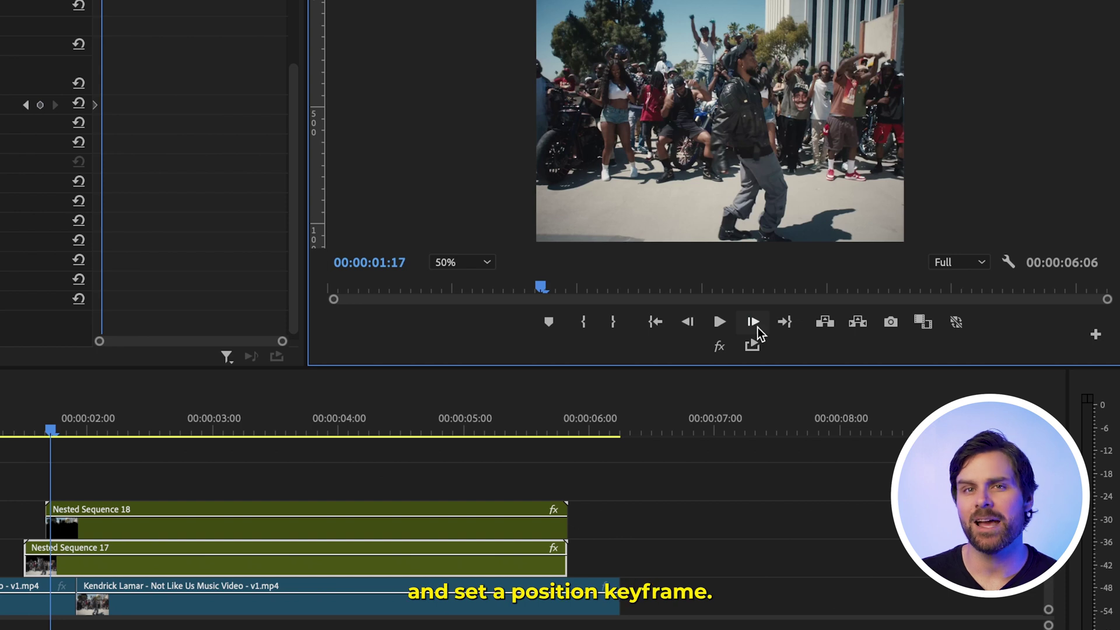
left_click(459, 107)
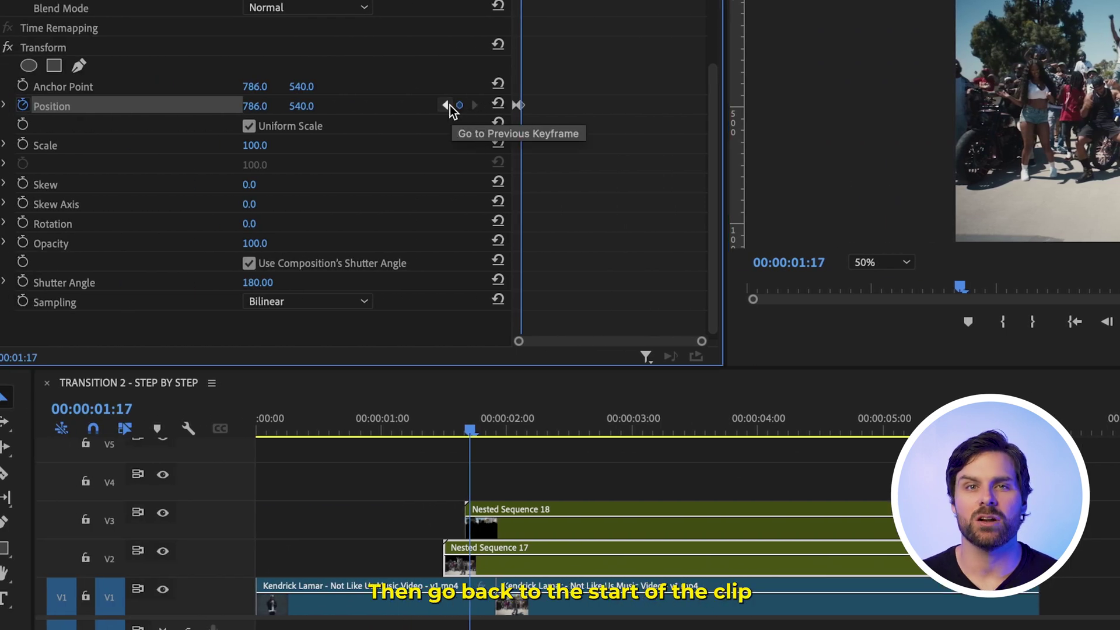
left_click(446, 106)
left_click_drag(310, 107, 764, 106)
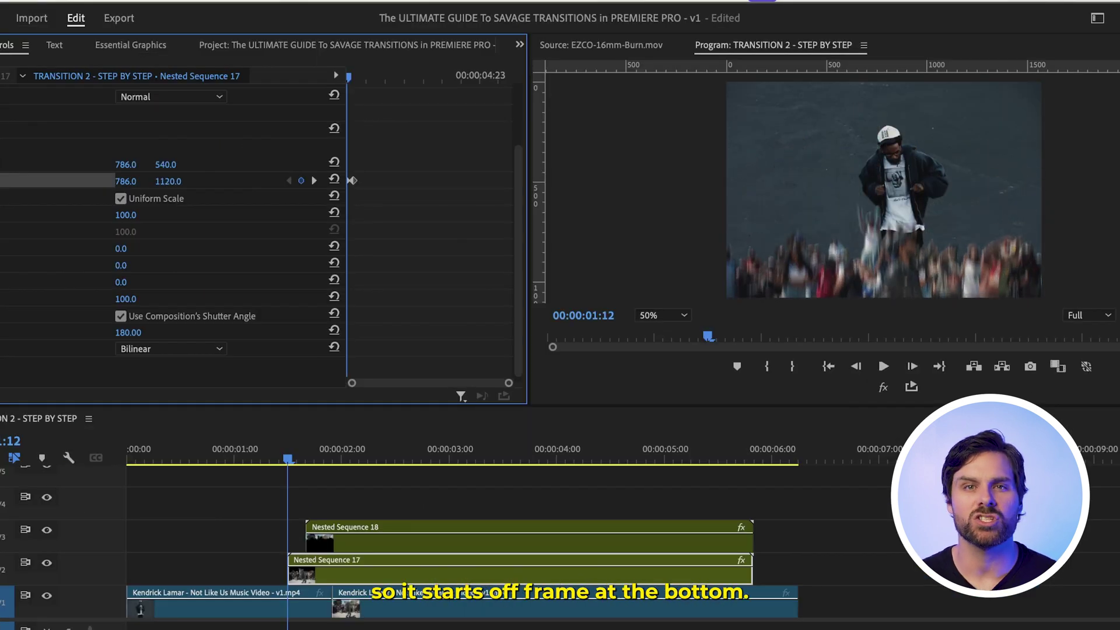
- Apply Ease Out and Ease In to the position keyframes and steepen the speed ramp
right_click(352, 180)
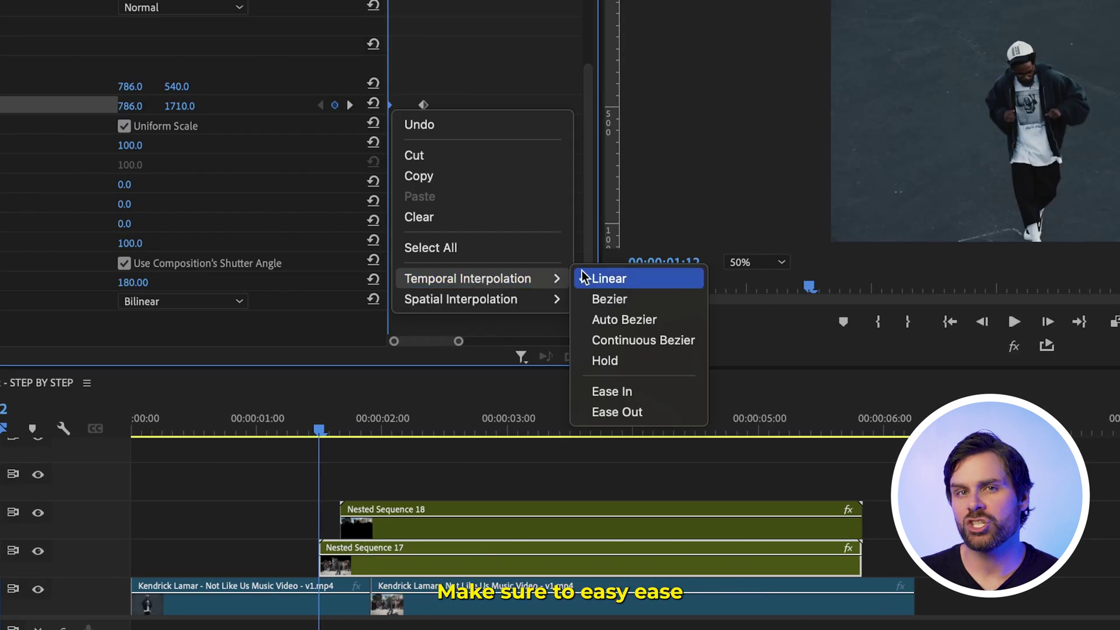
left_click(538, 446)
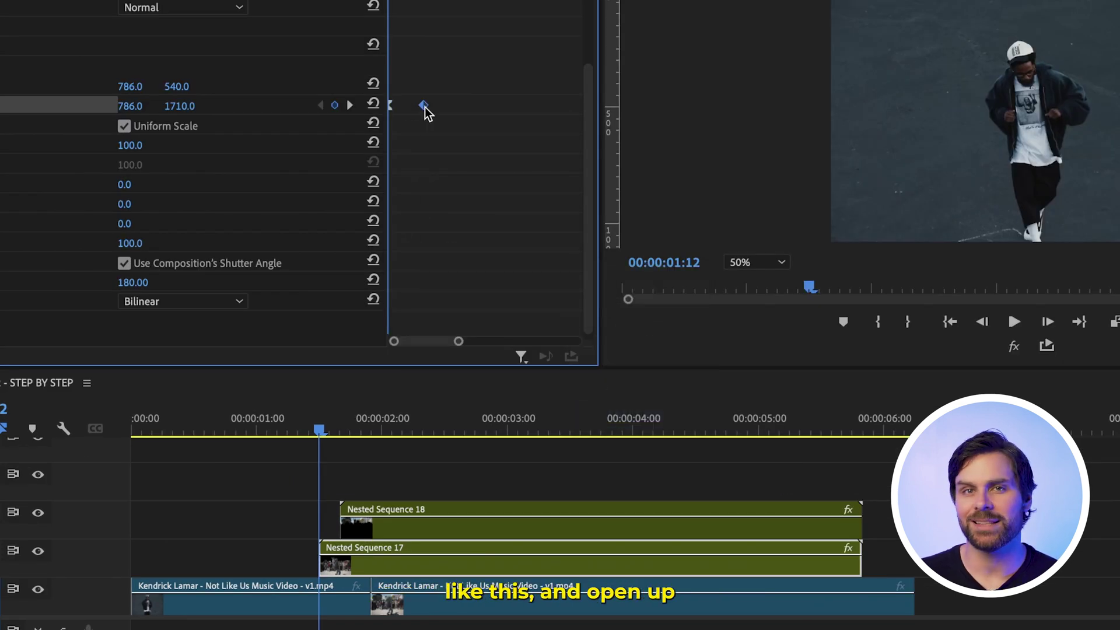
right_click(424, 110)
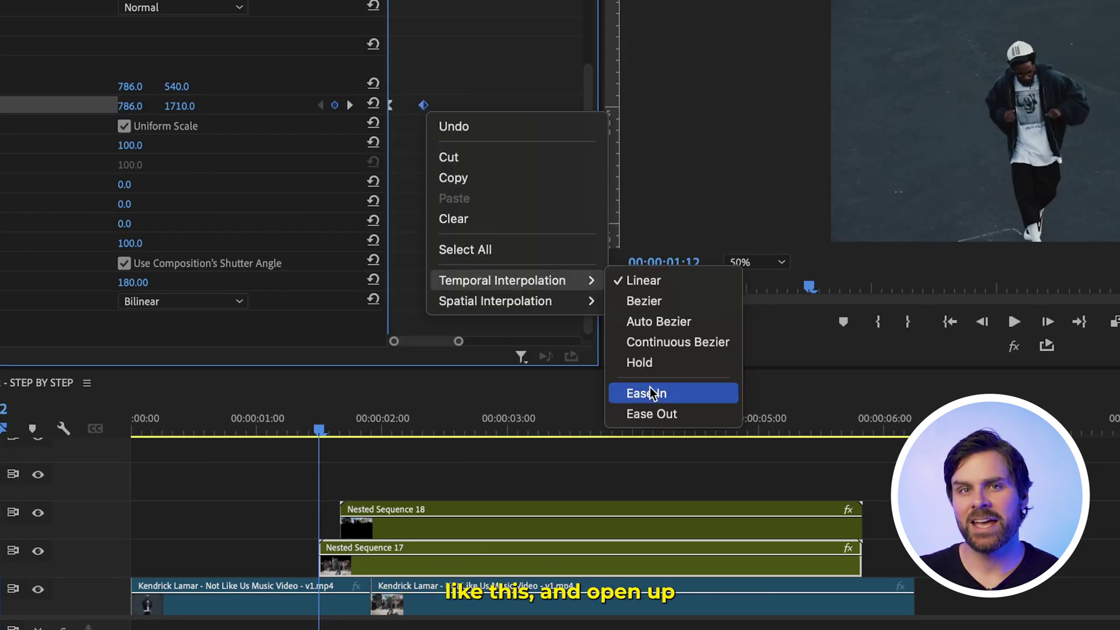
left_click(637, 392)
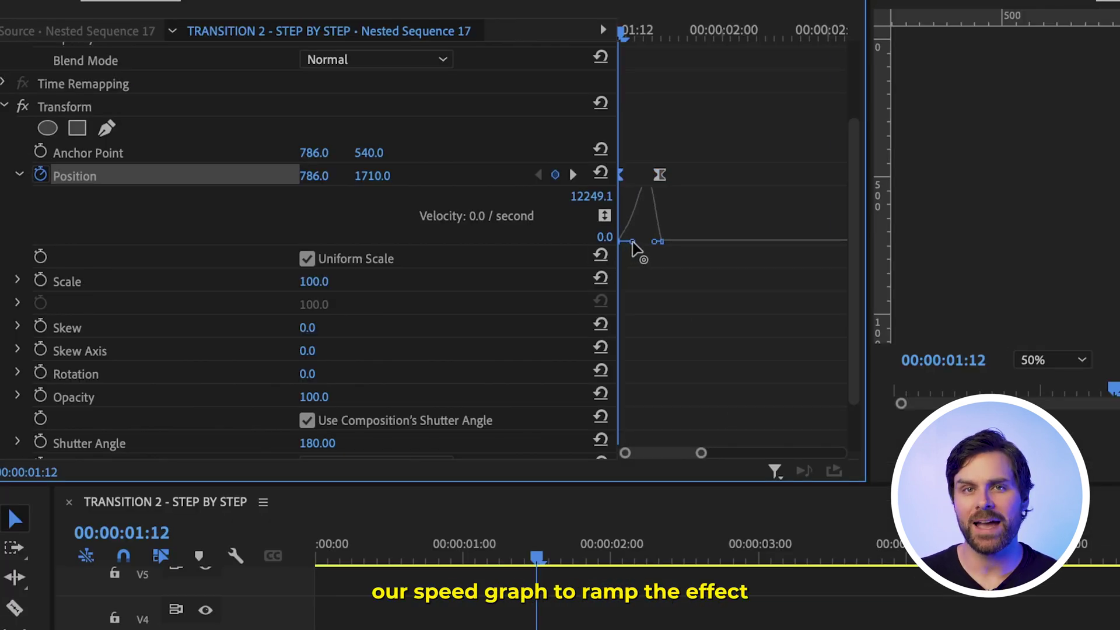
left_click_drag(633, 242, 639, 242)
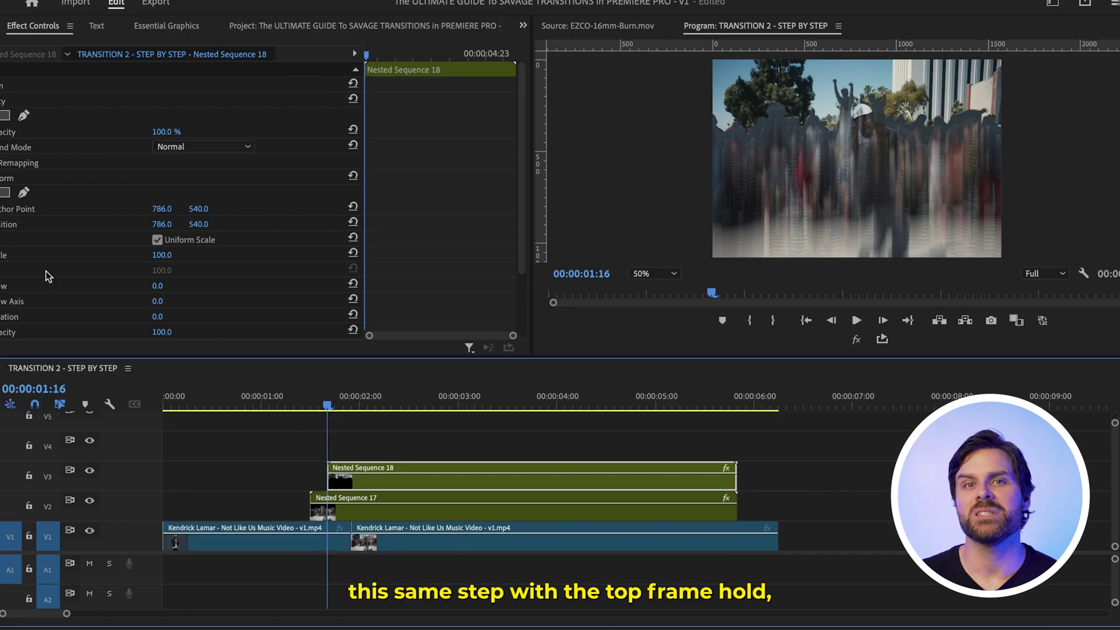
- Keyframe Nested Sequence 18's entry, then split both nests at the playhead and delete the remainders
left_click(882, 321)
left_click(882, 321)
left_click(882, 320)
left_click(883, 321)
left_click(882, 321)
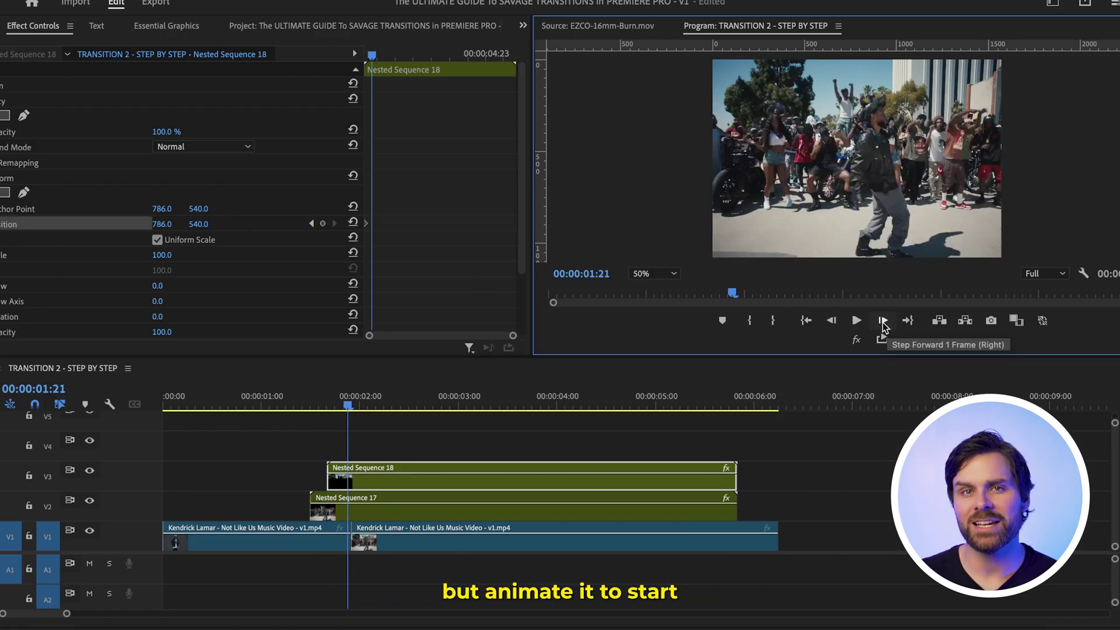
left_click(312, 224)
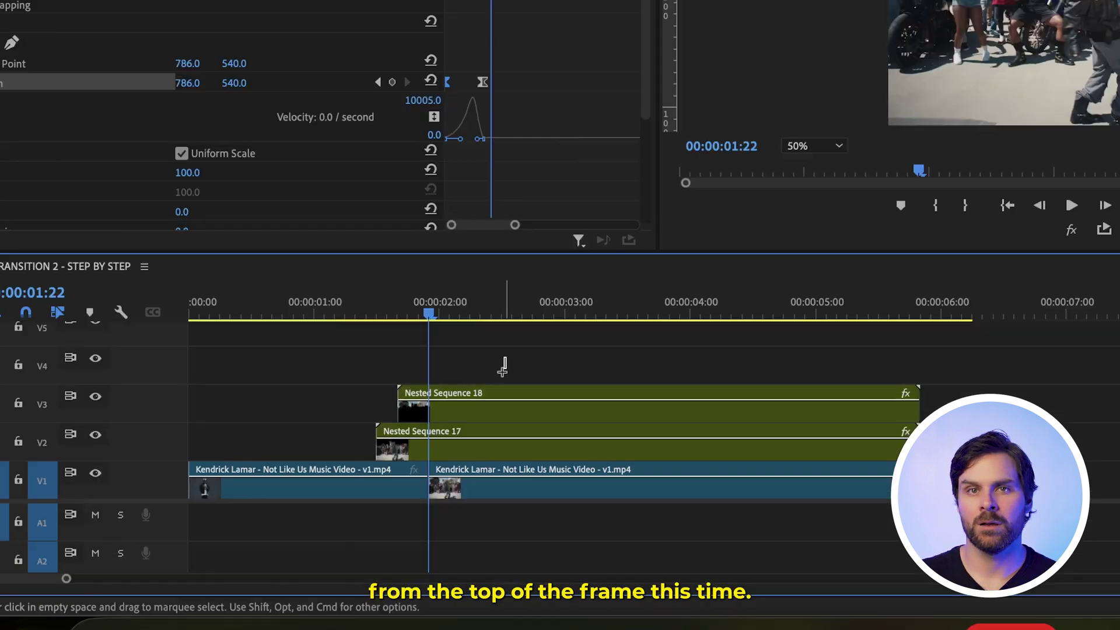
left_click_drag(413, 439, 387, 505)
left_click_drag(473, 439, 474, 436)
key("super+k")
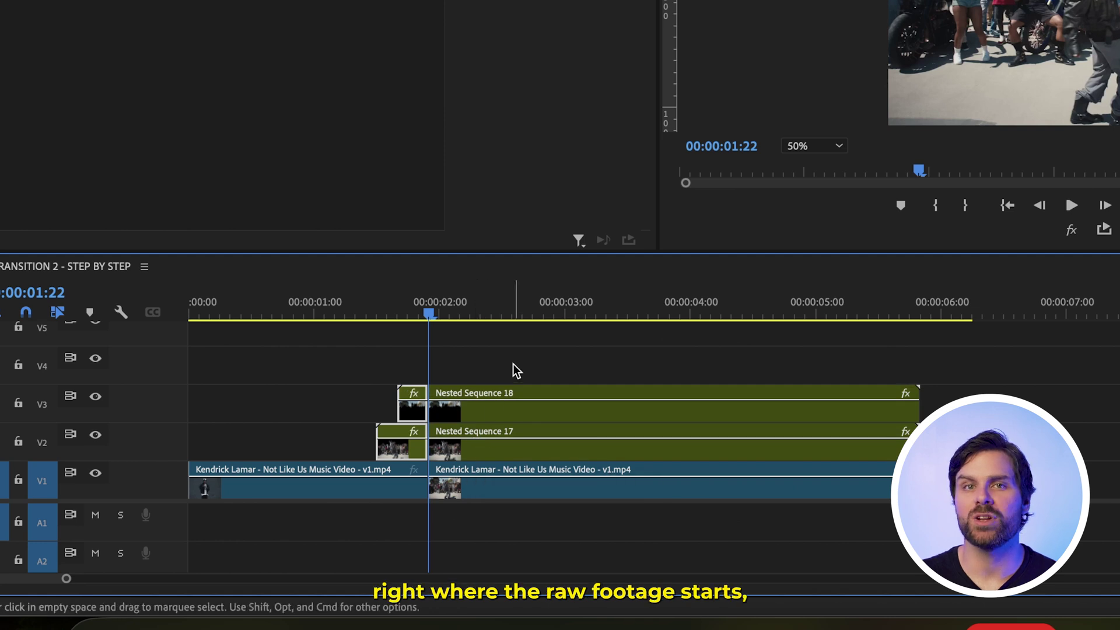
left_click_drag(513, 365, 485, 449)
key("Delete")
- Play the sequence from the start and scrub through the shake to preview it
key("Home")
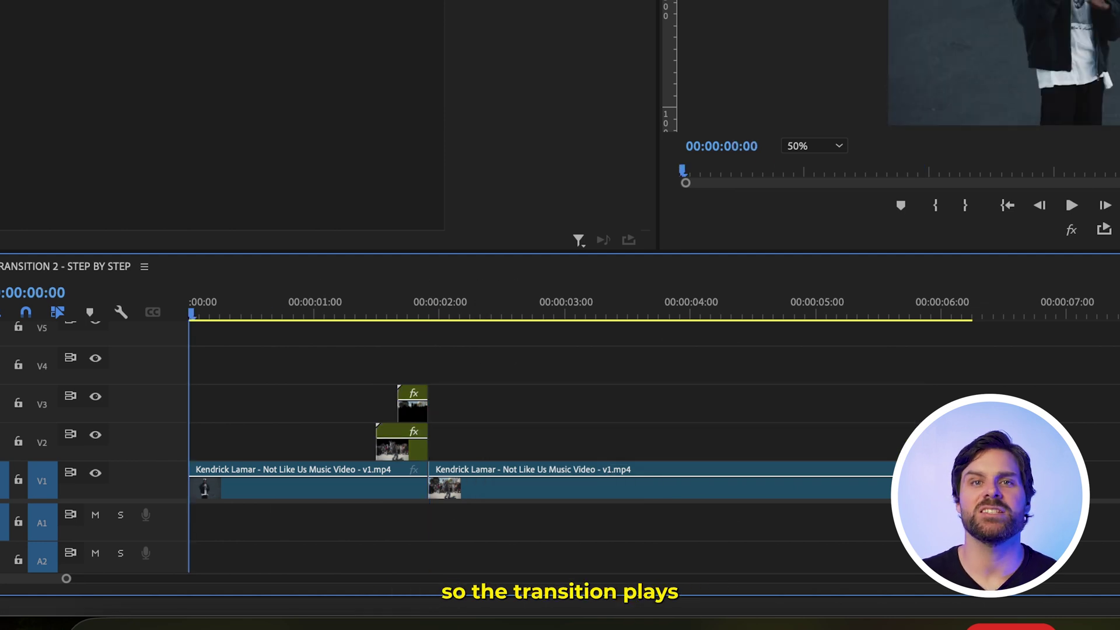
key("space")
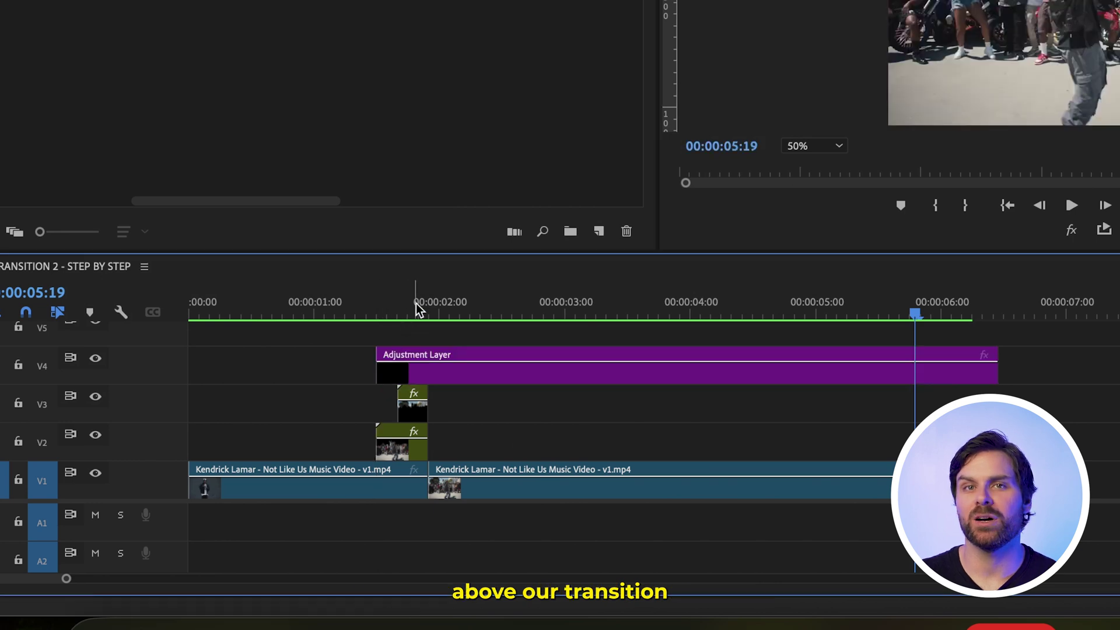
left_click(429, 307)
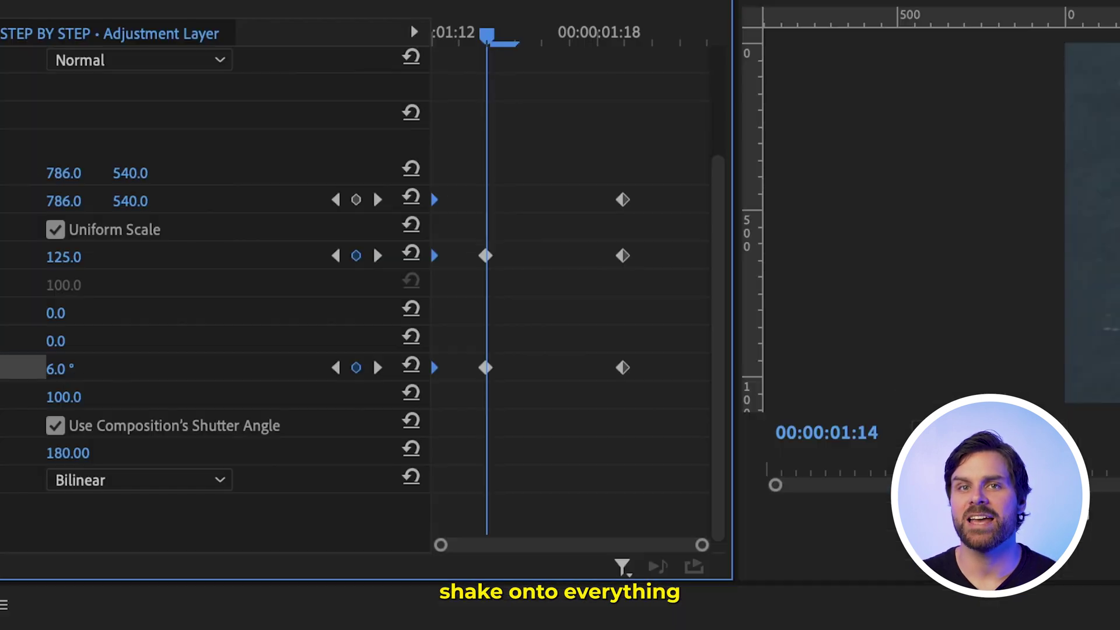
left_click_drag(416, 80, 453, 82)
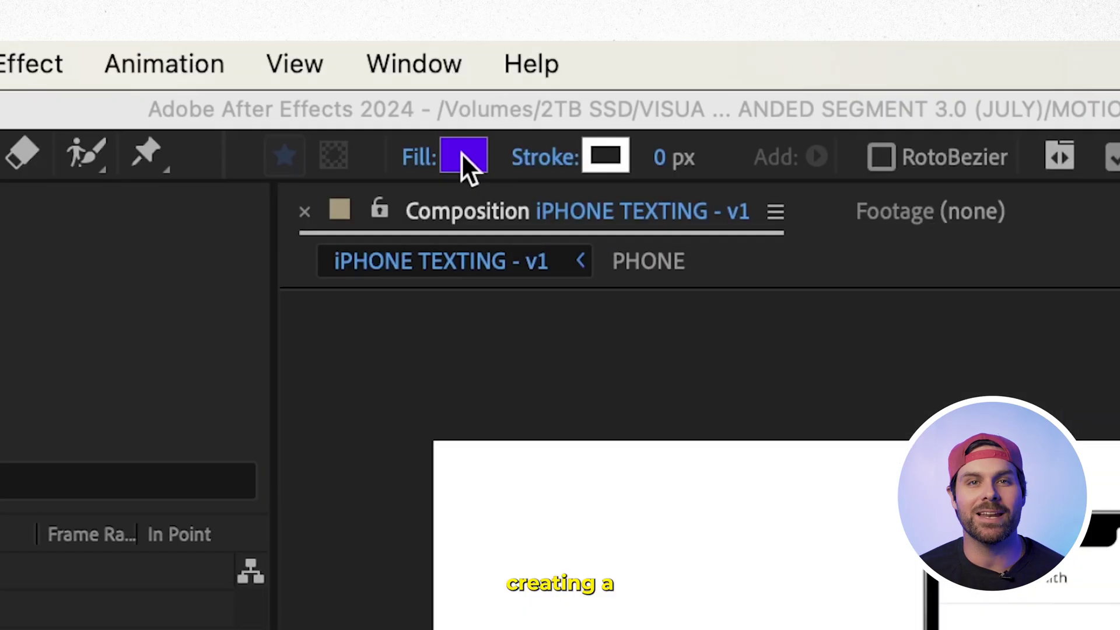
- Set the rectangle fill to blue and skew its bottom-right corner in iPHONE TEXTING - v1
left_click(464, 156)
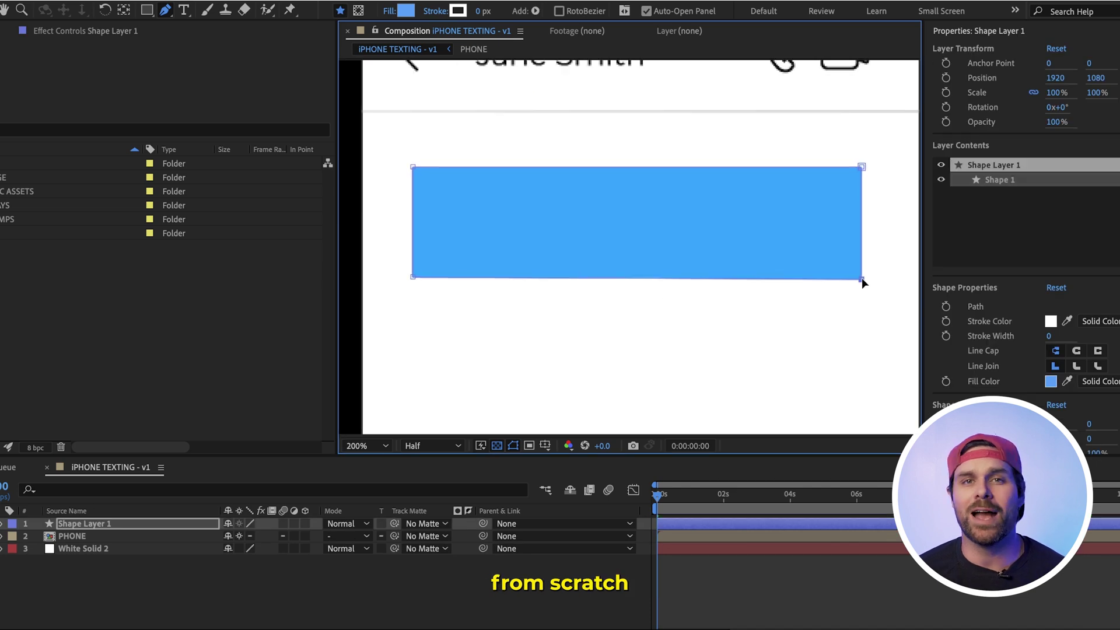
left_click_drag(862, 278, 828, 324)
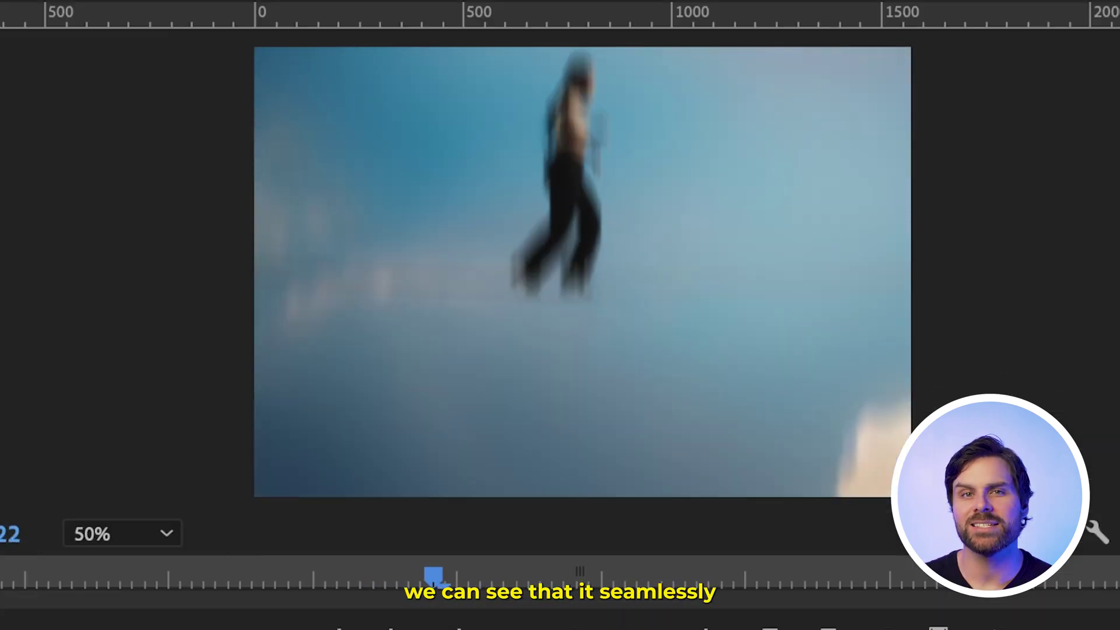
- Step frame by frame through the sky pan transition, then park the playhead at 02:11 in the second clip
key("Right")
key("Right")
key("Right")
key("Right")
key("Right")
key("Right")
key("Right")
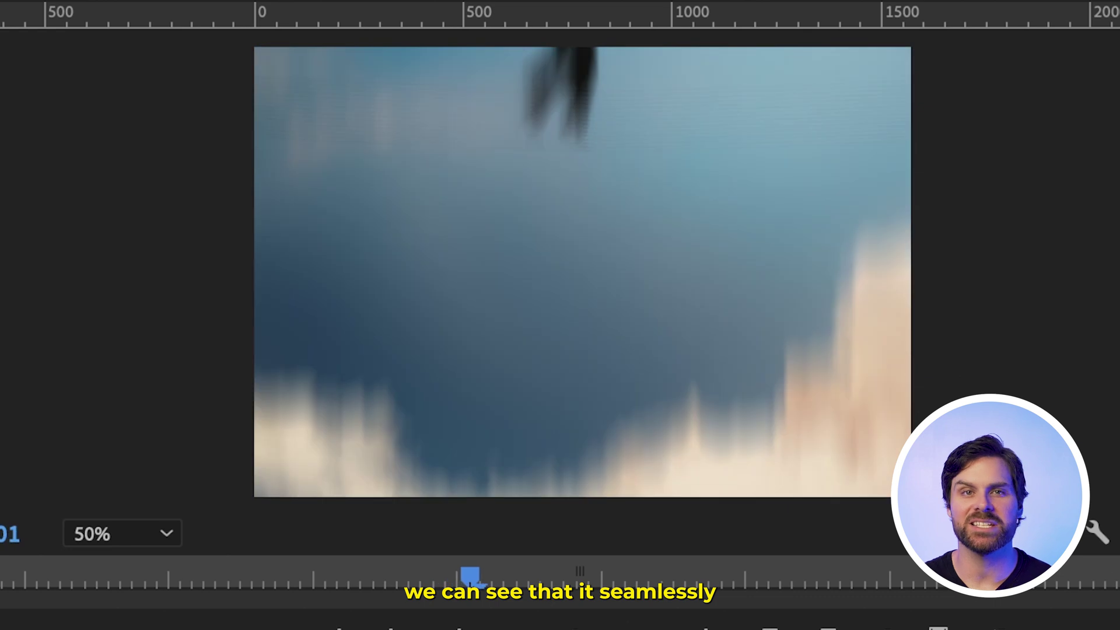
key("Right")
key("Right")
key("Right")
key("Right")
key("Right")
key("Right")
key("Right")
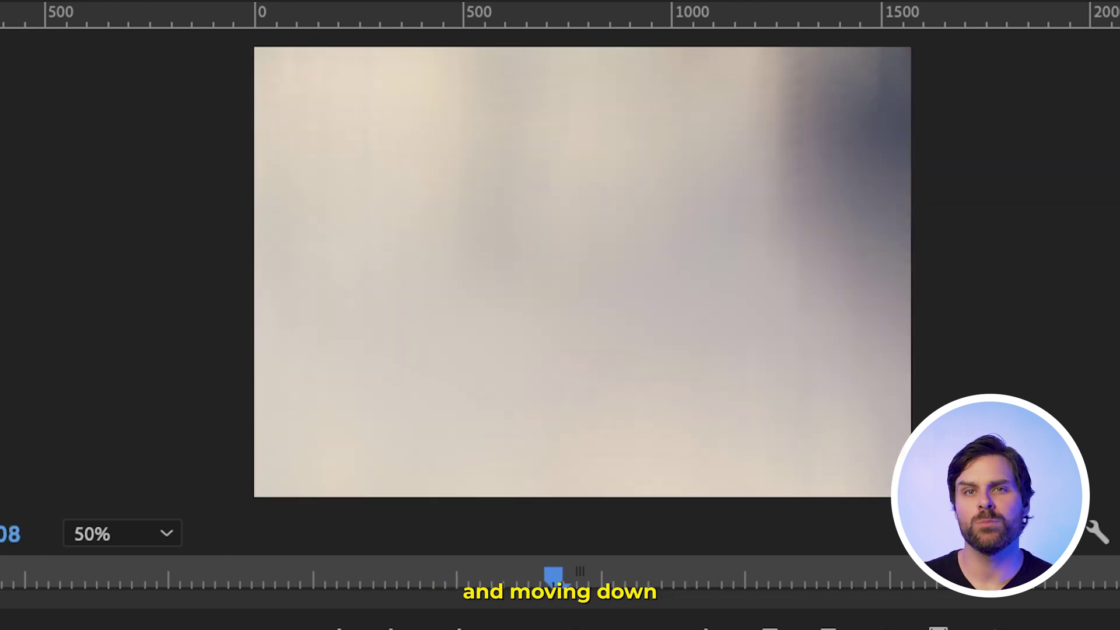
key("Right")
key("Right")
key("Right")
key("Right")
key("Right")
key("Right")
key("Right")
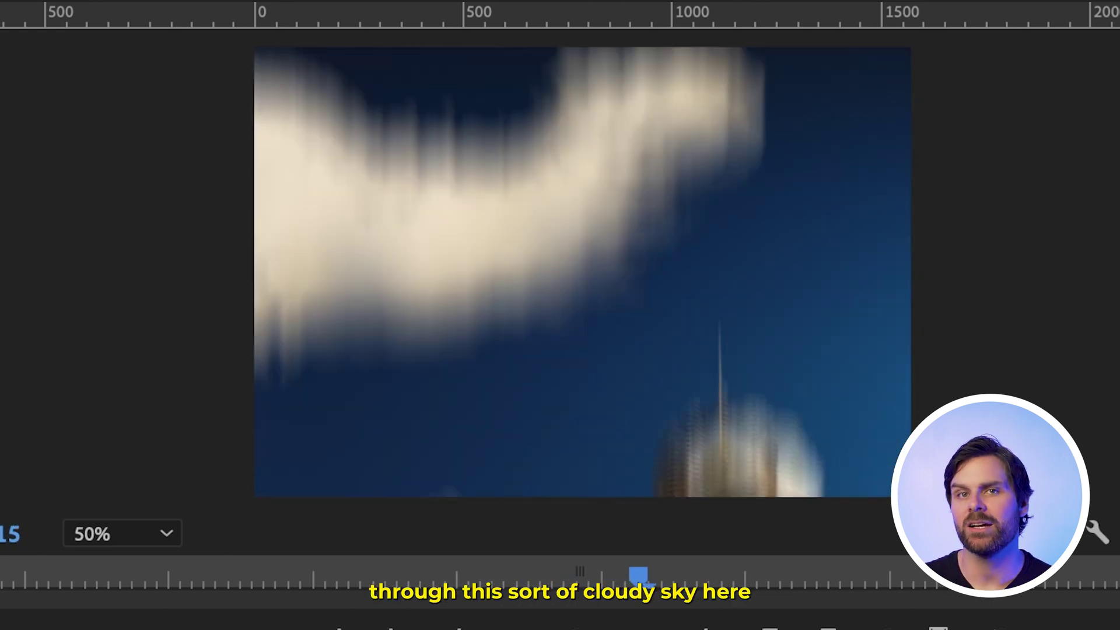
key("Right")
key("Right")
key("Right")
key("Right")
key("Right")
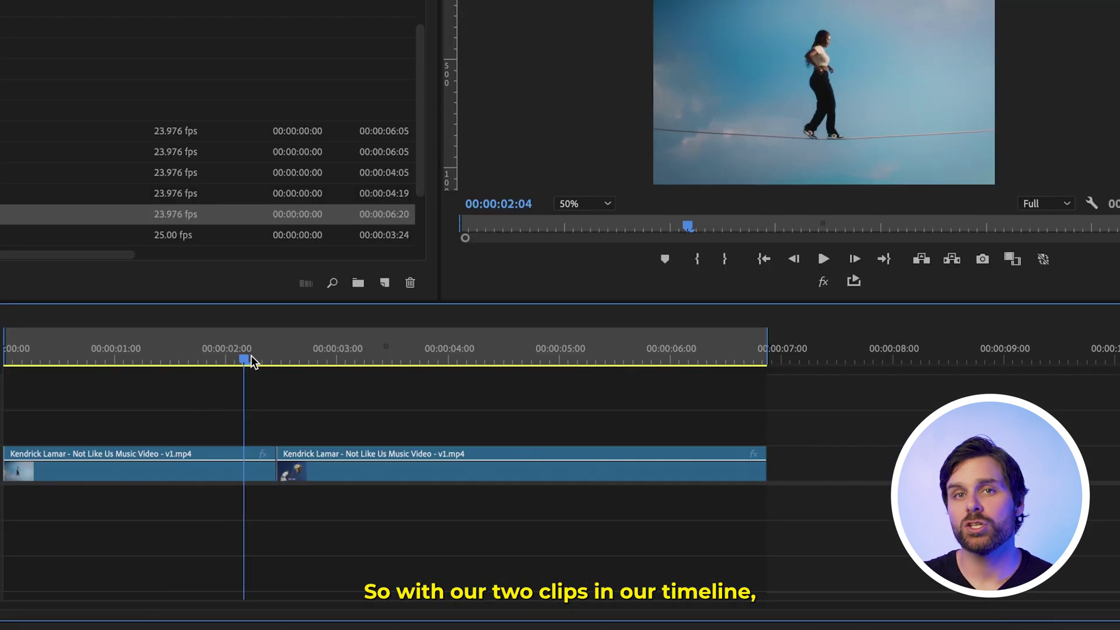
left_click_drag(251, 361, 284, 361)
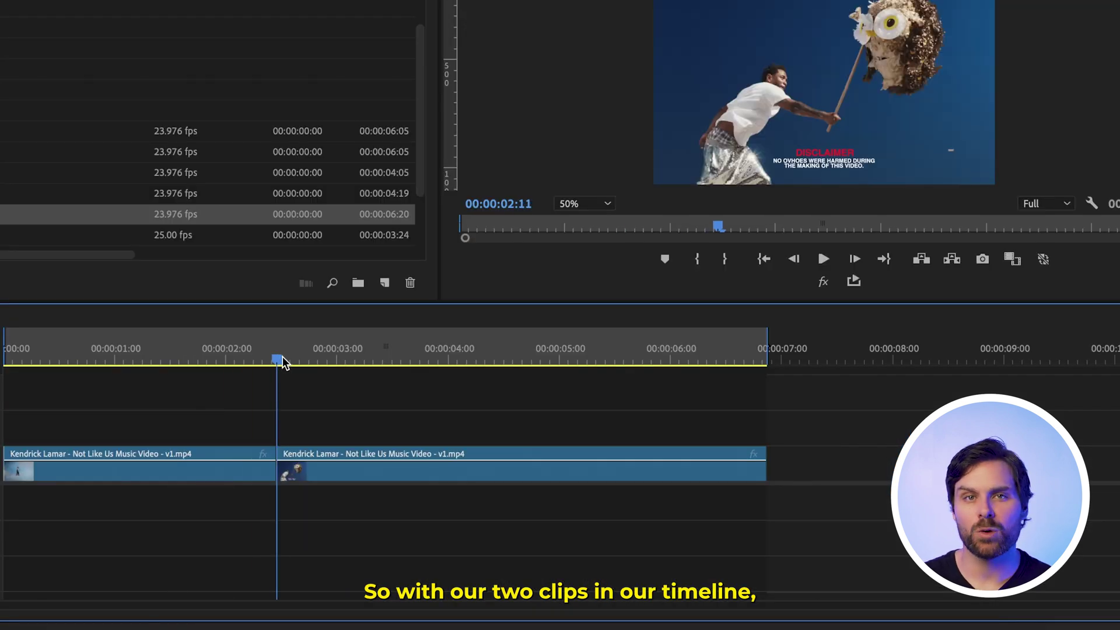
- Split the second music video clip at the playhead and lift the first clip onto V2
key("Right")
key("Right")
key("Right")
key("Right")
key("Right")
key("Right")
key("Right")
key("Right")
key("Right")
key("Right")
key("Right")
key("Right")
key("Right")
key("Right")
key("Right")
key("Right")
key("Right")
key("Right")
key("Right")
key("Right")
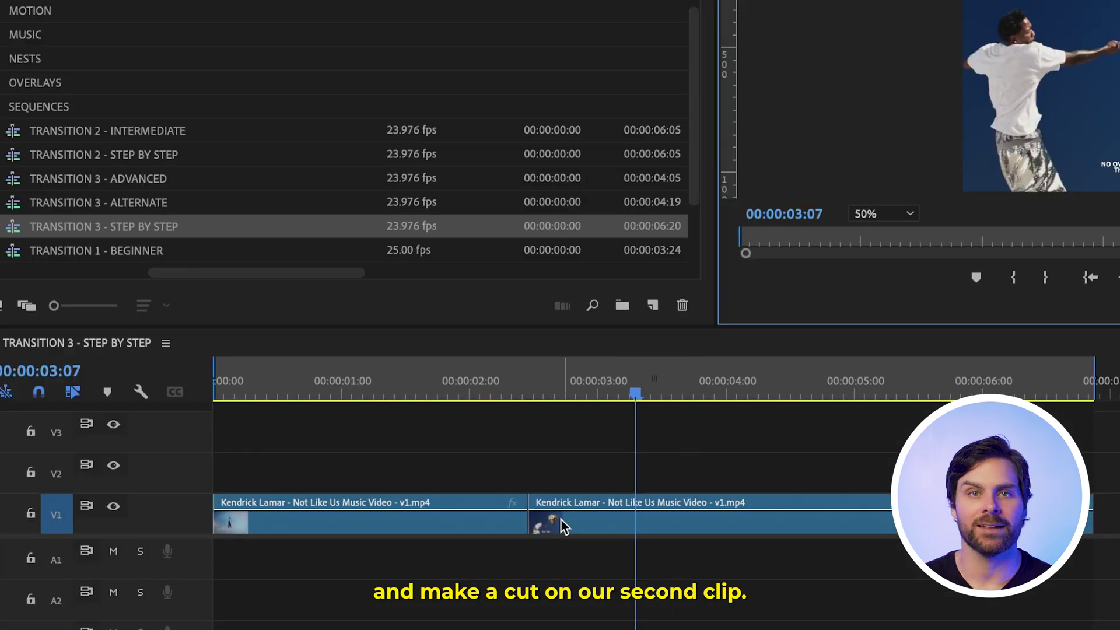
left_click(562, 525)
key("ctrl+k")
left_click_drag(499, 527, 640, 476)
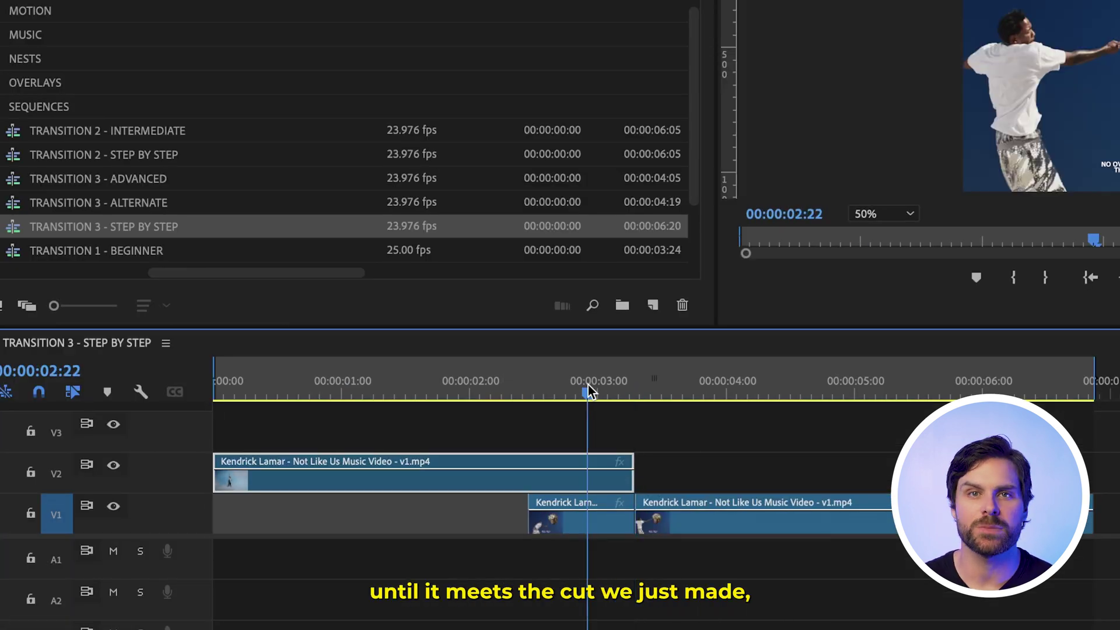
- Cut the lifted clip at 02:11, nest the middle clips, return the first clip to V1, and open the nest
left_click_drag(589, 392, 532, 391)
left_click(560, 430)
key("c")
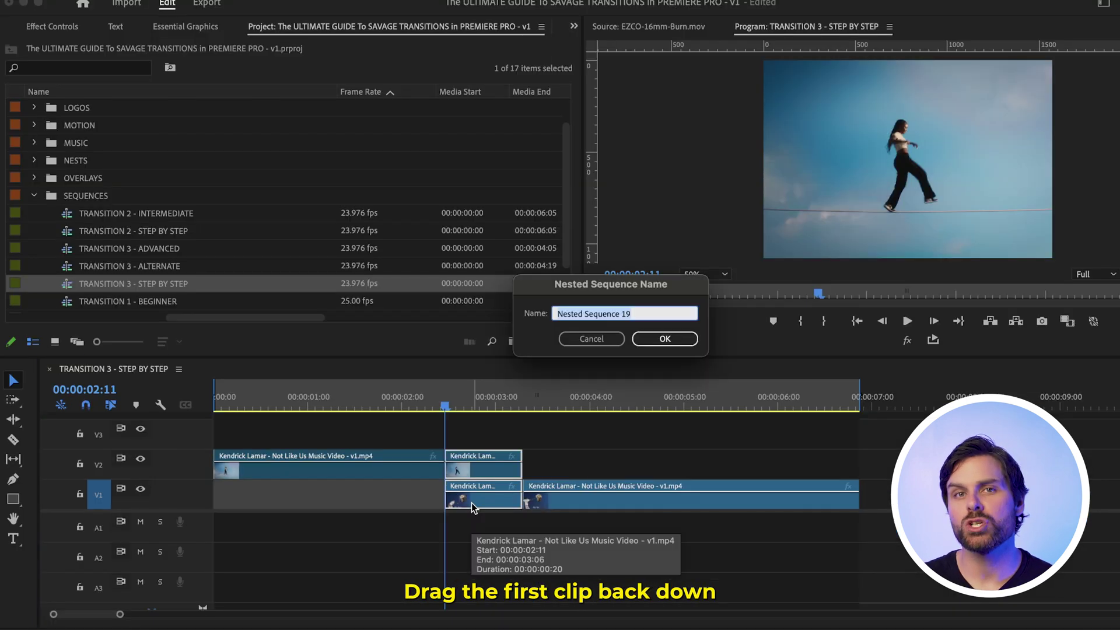
key("Return")
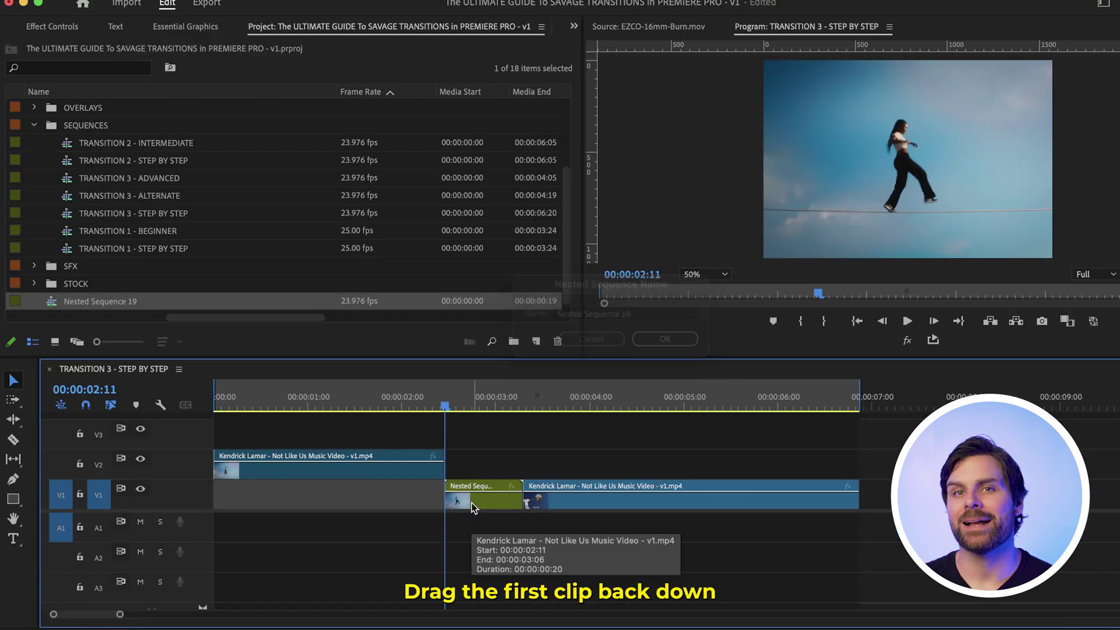
left_click_drag(490, 486, 492, 529)
left_click_drag(416, 503, 415, 502)
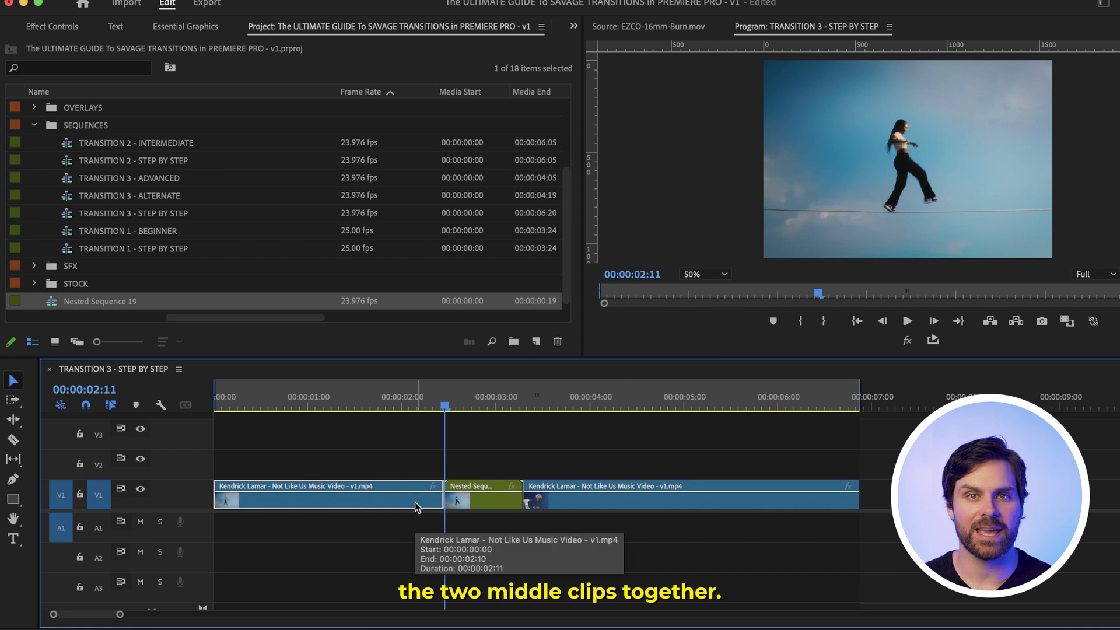
double_click(469, 506)
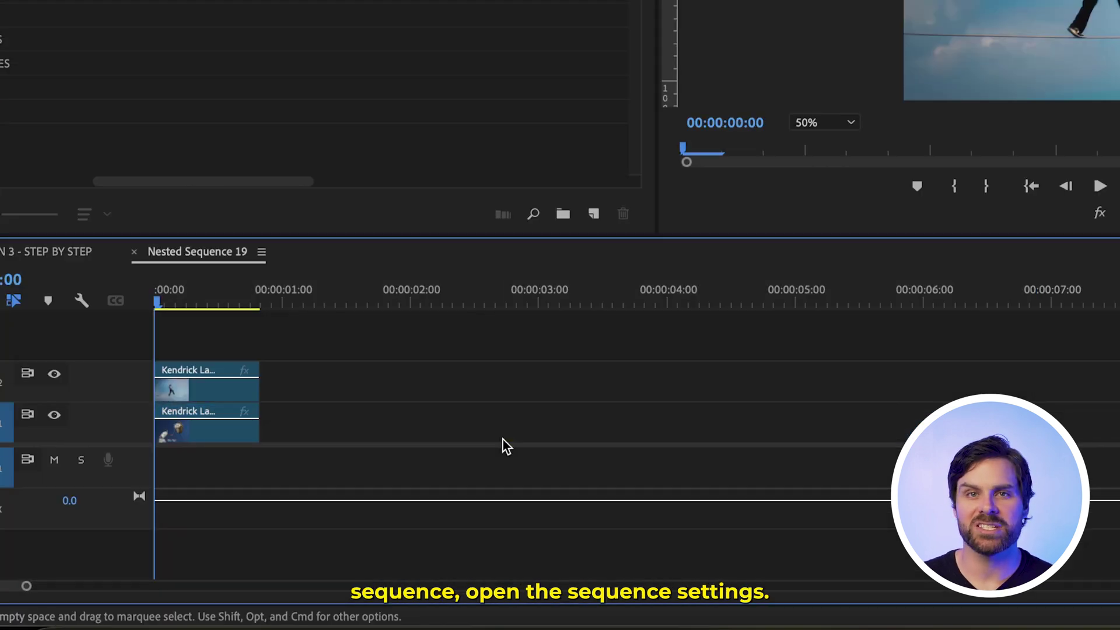
- Make the nest a tall frame with the second clip at the bottom, export it as a TIFF, and open it in Photoshop
left_click(316, 10)
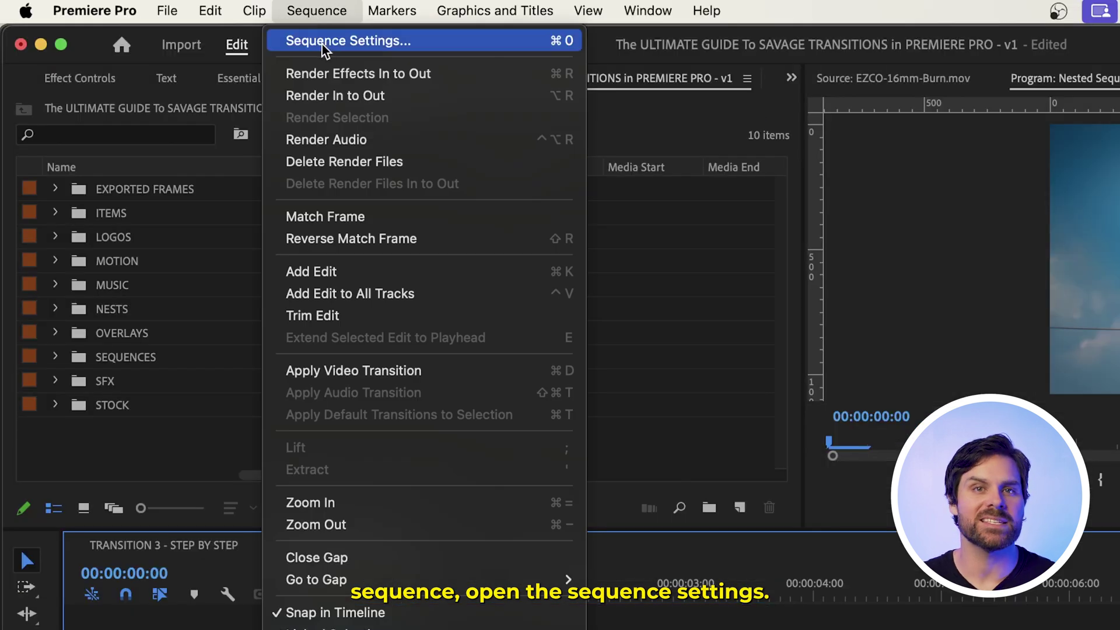
left_click(322, 42)
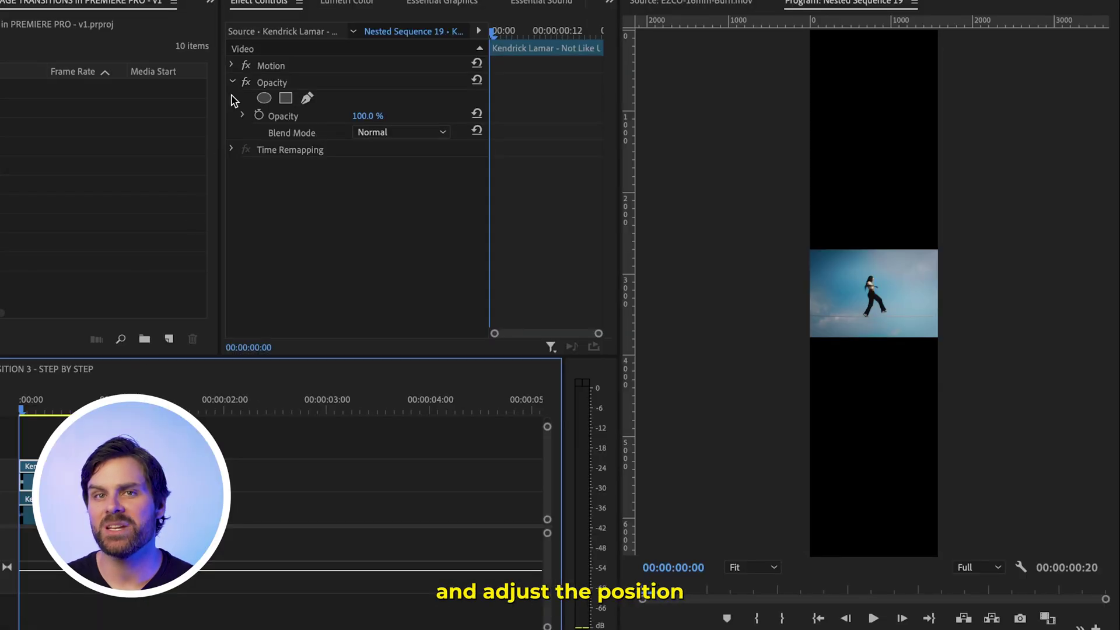
left_click(232, 66)
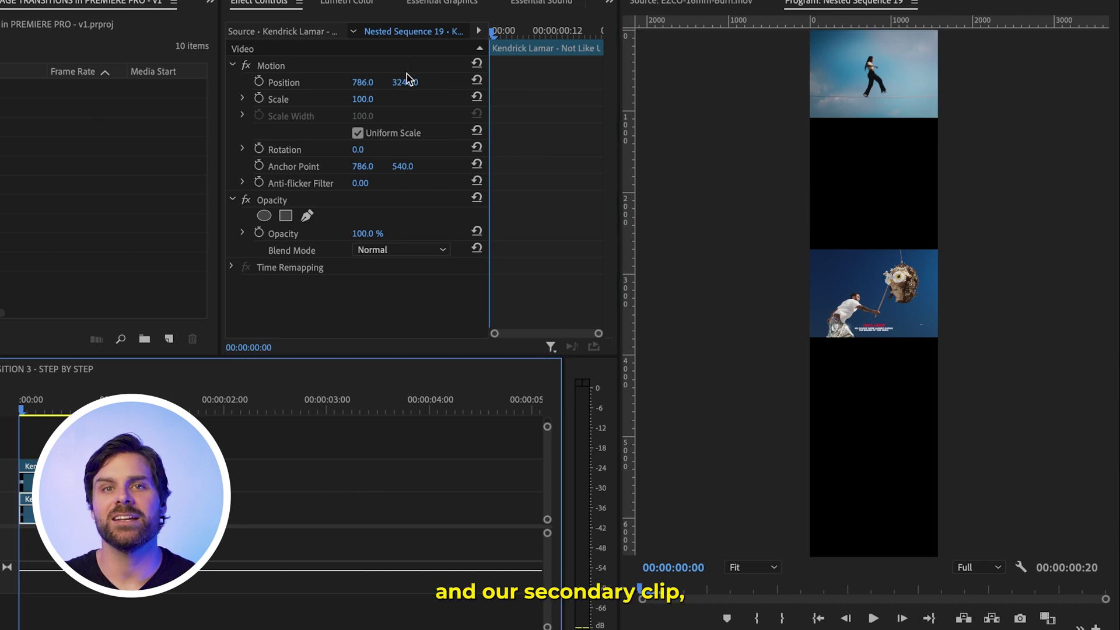
left_click_drag(405, 83, 513, 82)
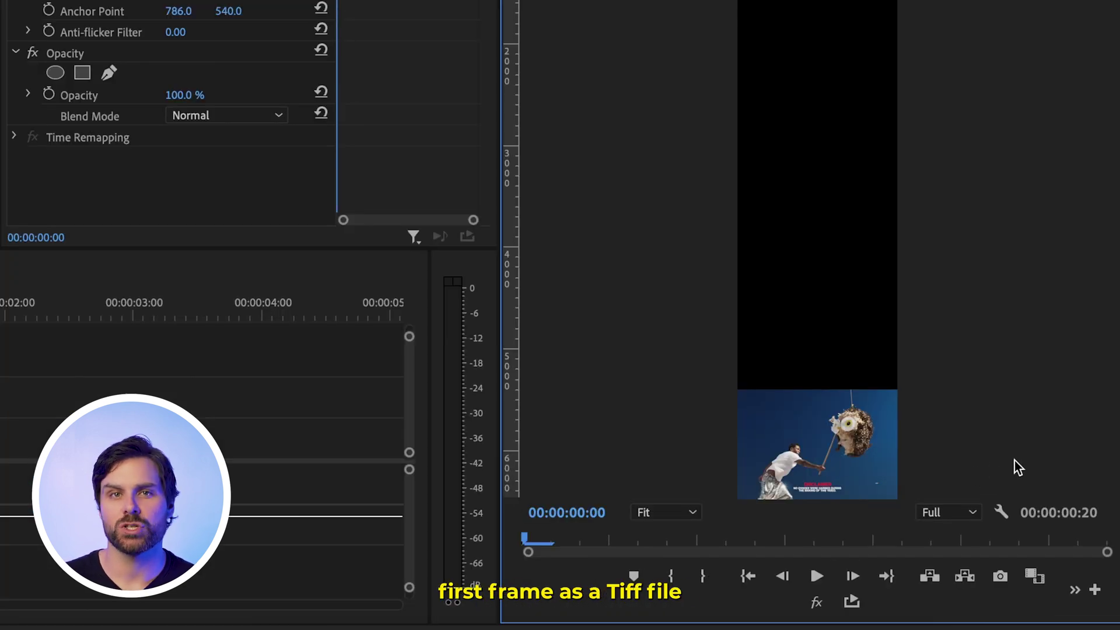
left_click(1000, 577)
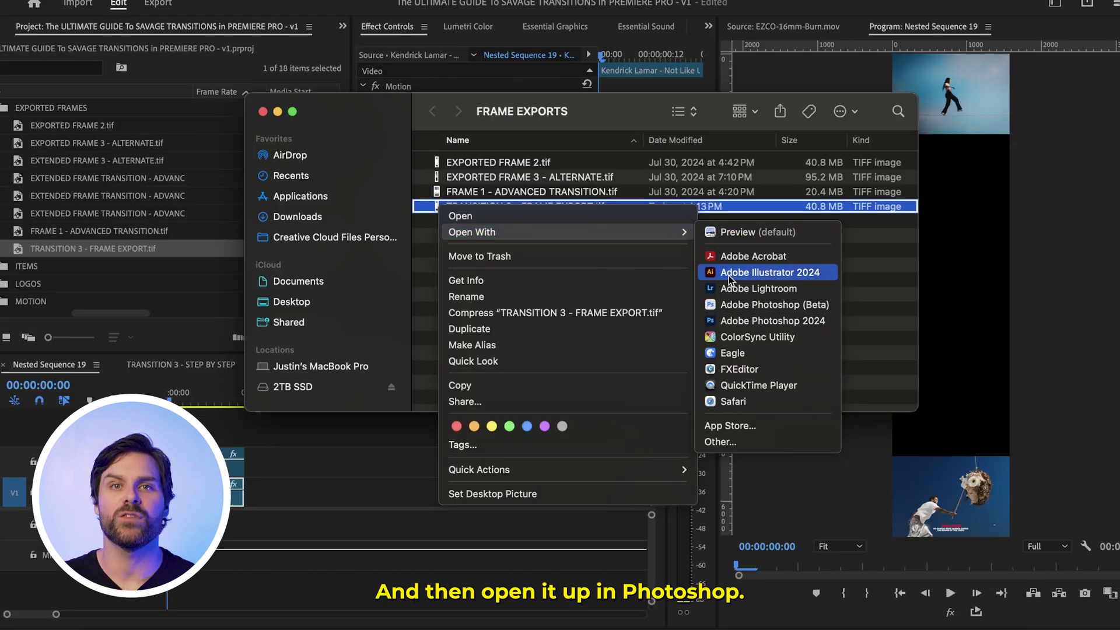
left_click(740, 321)
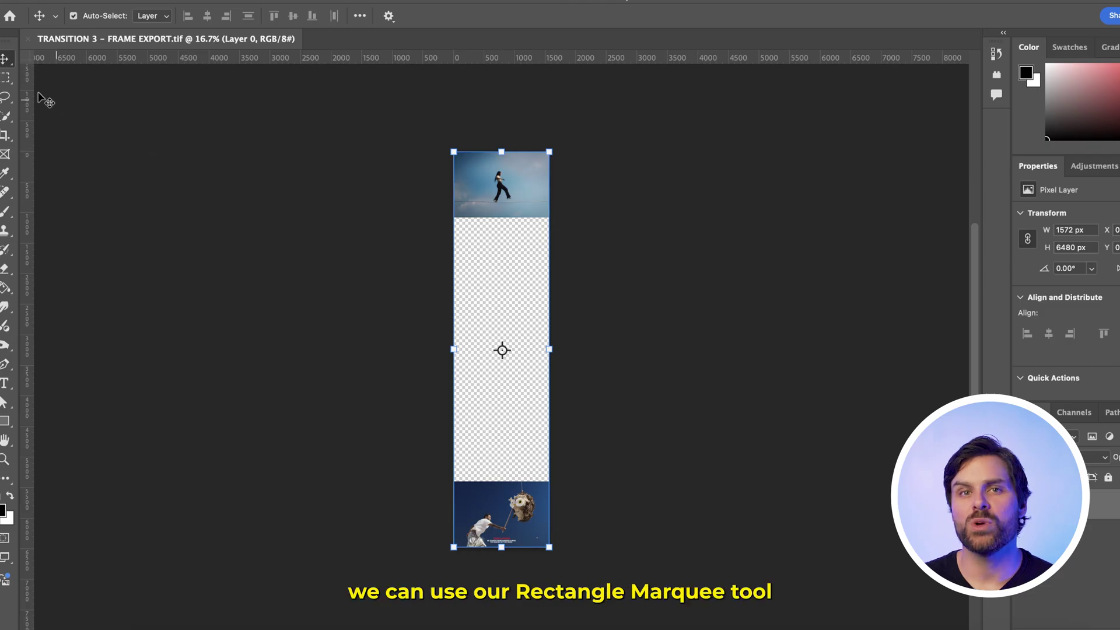
- Select the transparent gap and generative-fill it with 'realistic cloudy sky', keeping the first variation
left_click(5, 78)
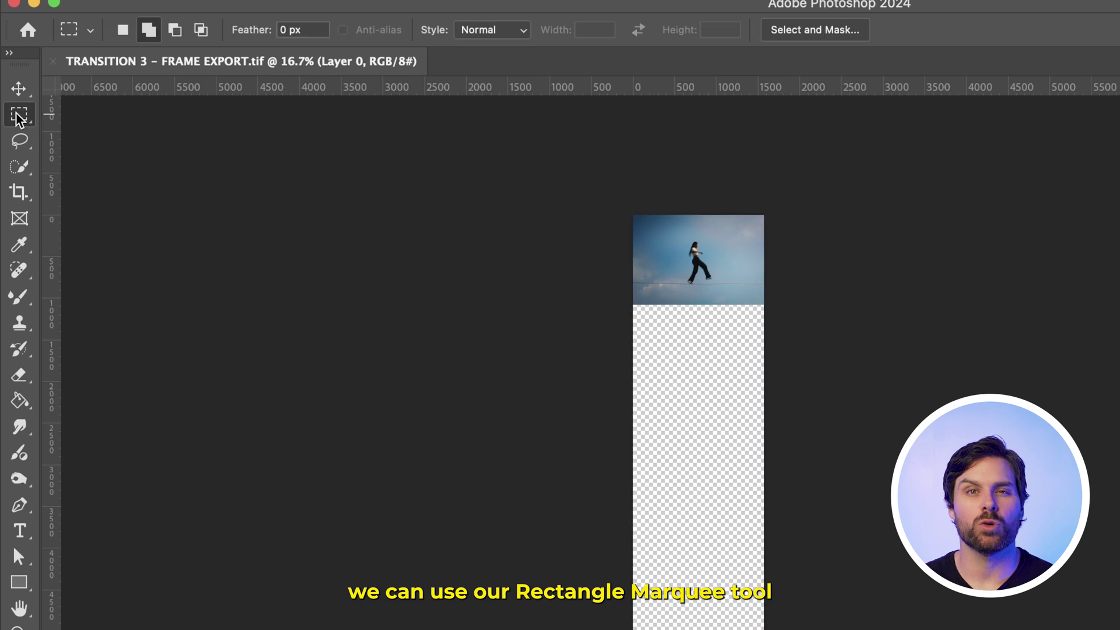
left_click_drag(633, 305, 815, 629)
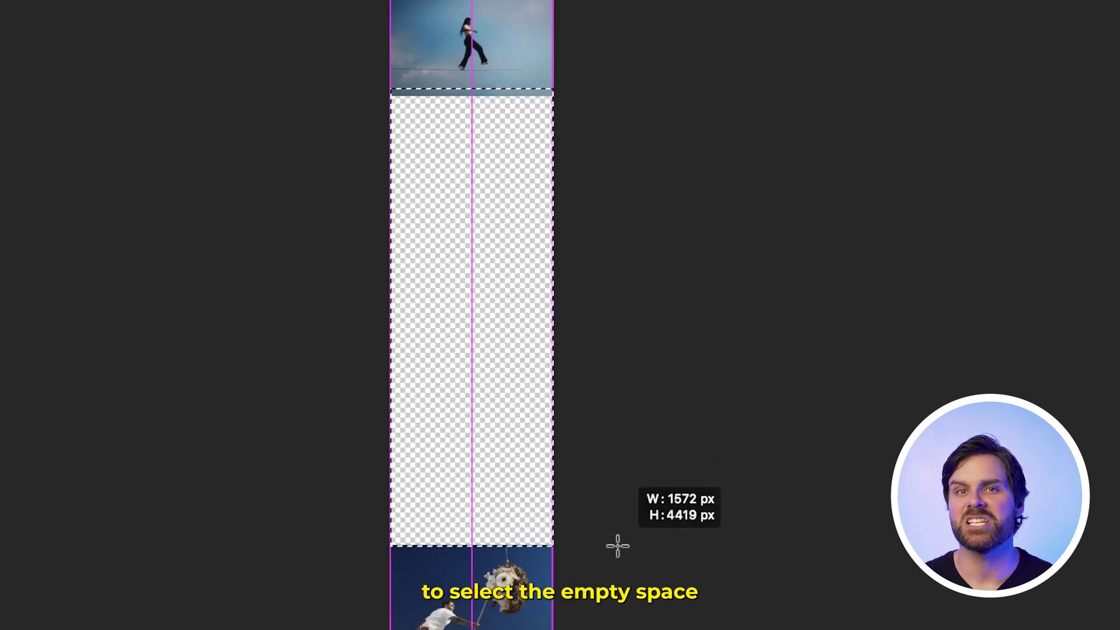
left_click_drag(616, 550, 615, 552)
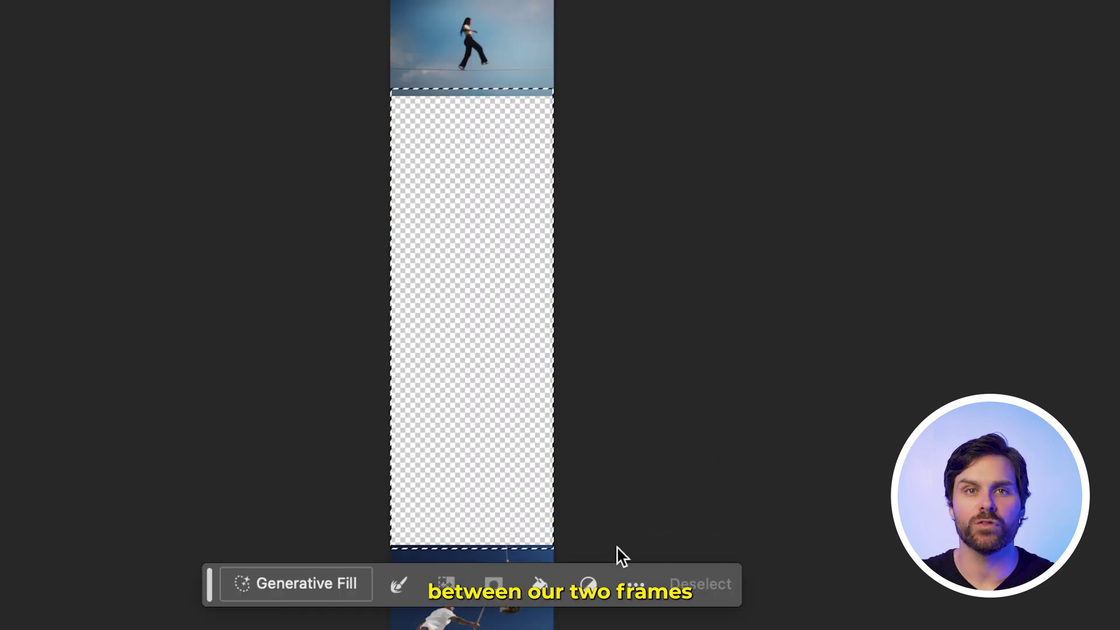
left_click(351, 598)
type("realistic cloudy")
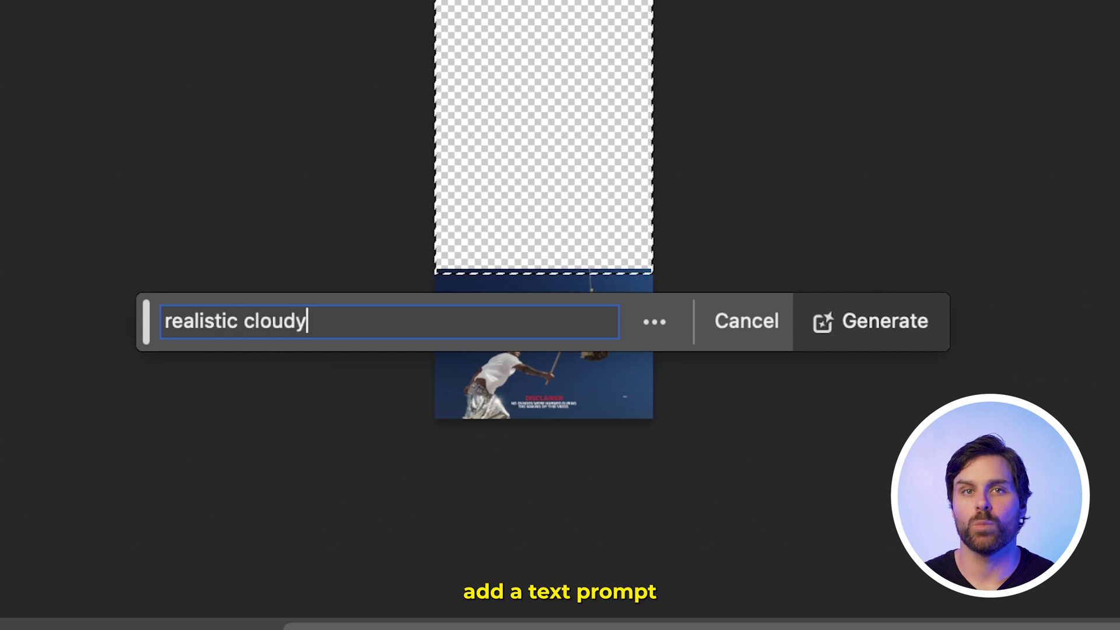
type(" sky")
key("Return")
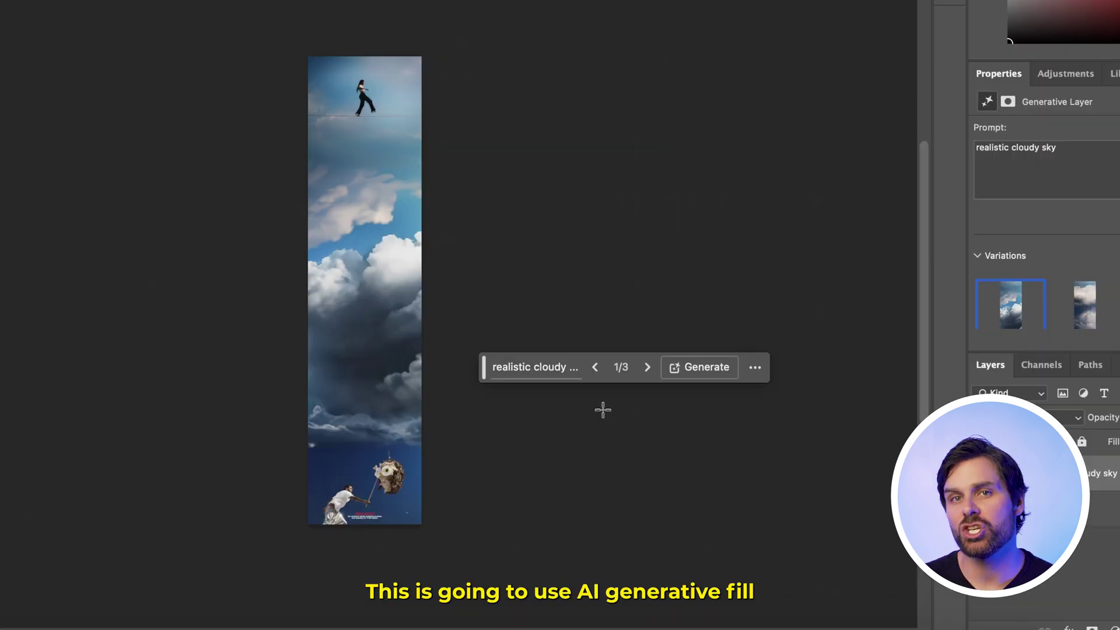
left_click(646, 368)
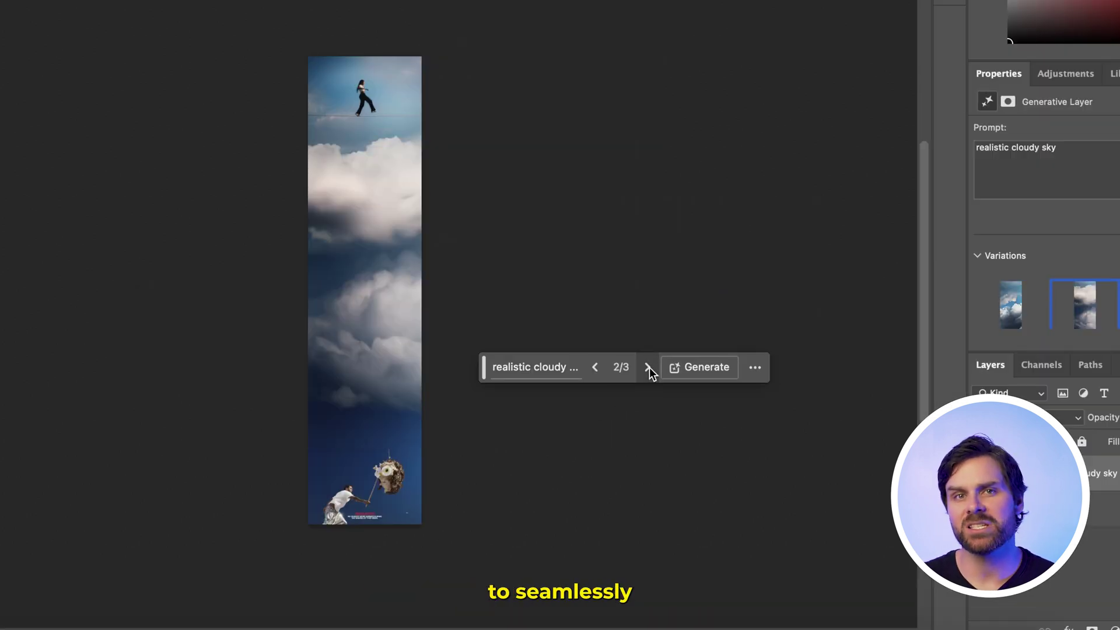
left_click(647, 367)
left_click(648, 367)
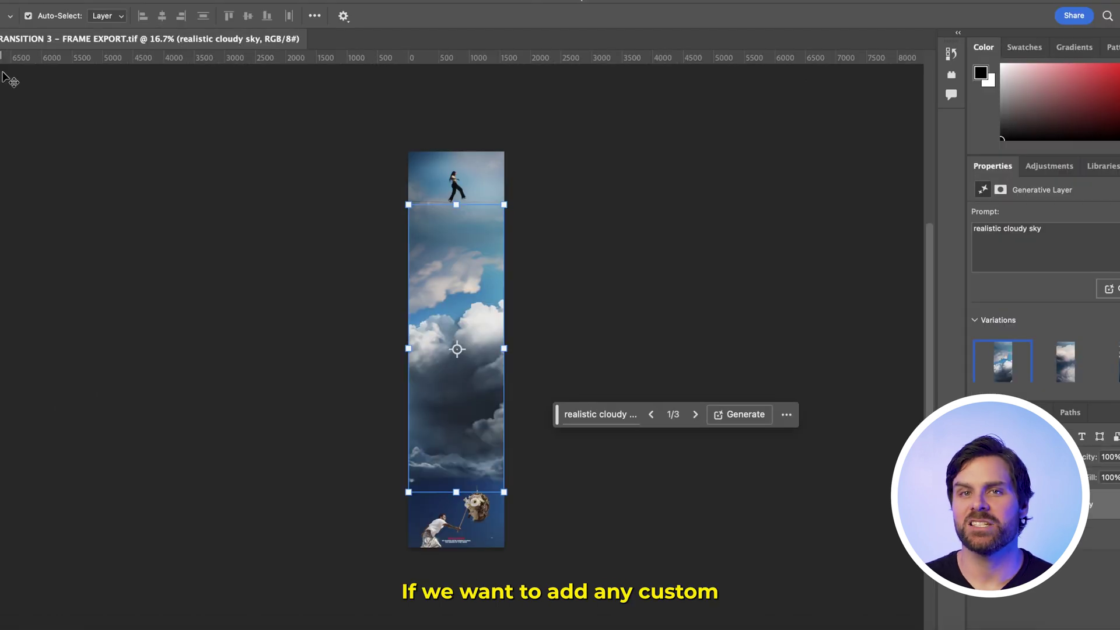
- Generative-fill a lassoed cloud area with a flock of birds, save as TIFF, and place it in the nest
left_click(0, 97)
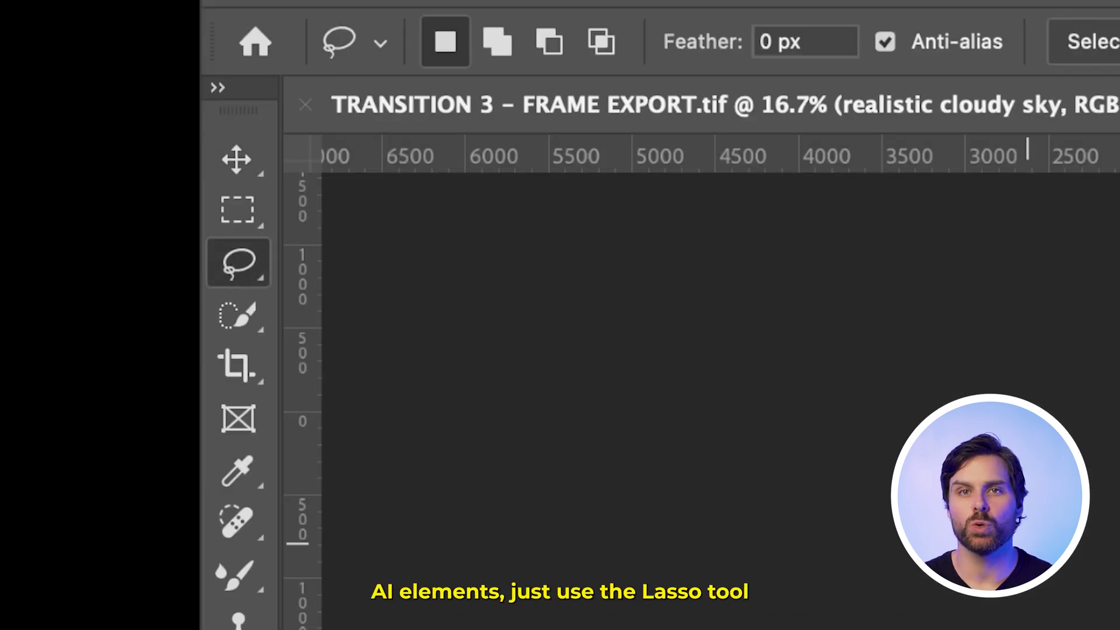
left_click_drag(468, 283, 427, 311)
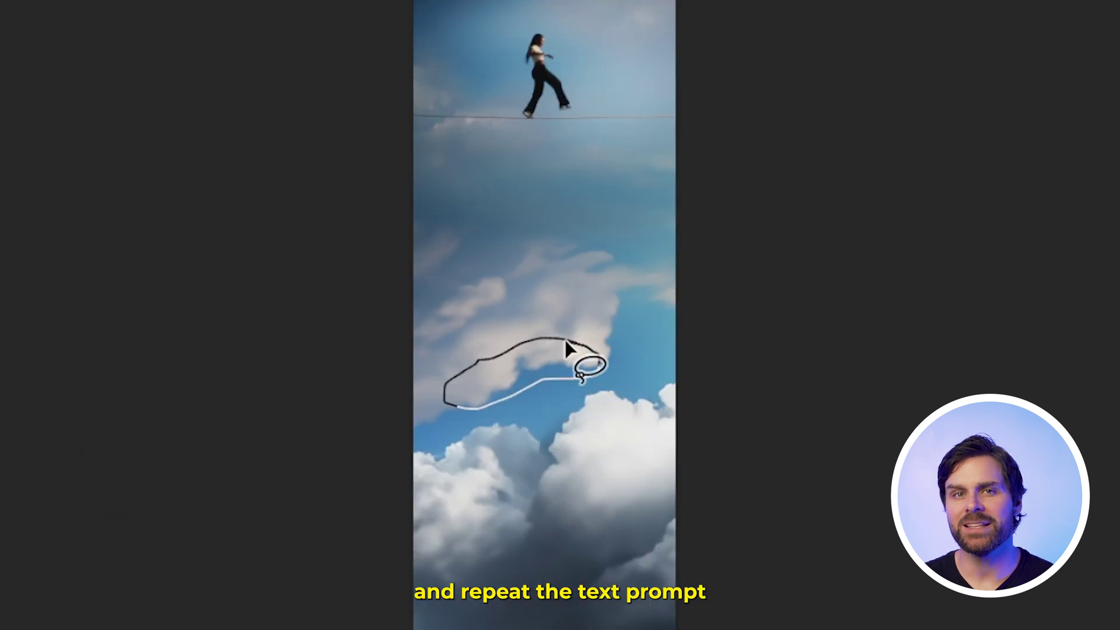
left_click_drag(580, 380, 582, 379)
left_click(318, 452)
type("flock of")
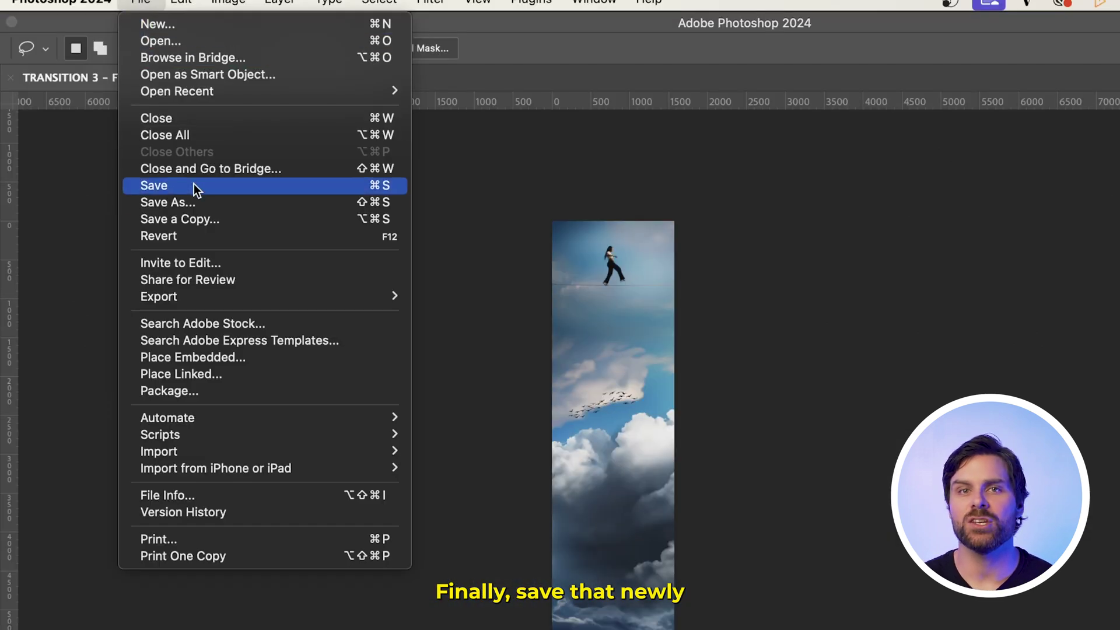
left_click(200, 204)
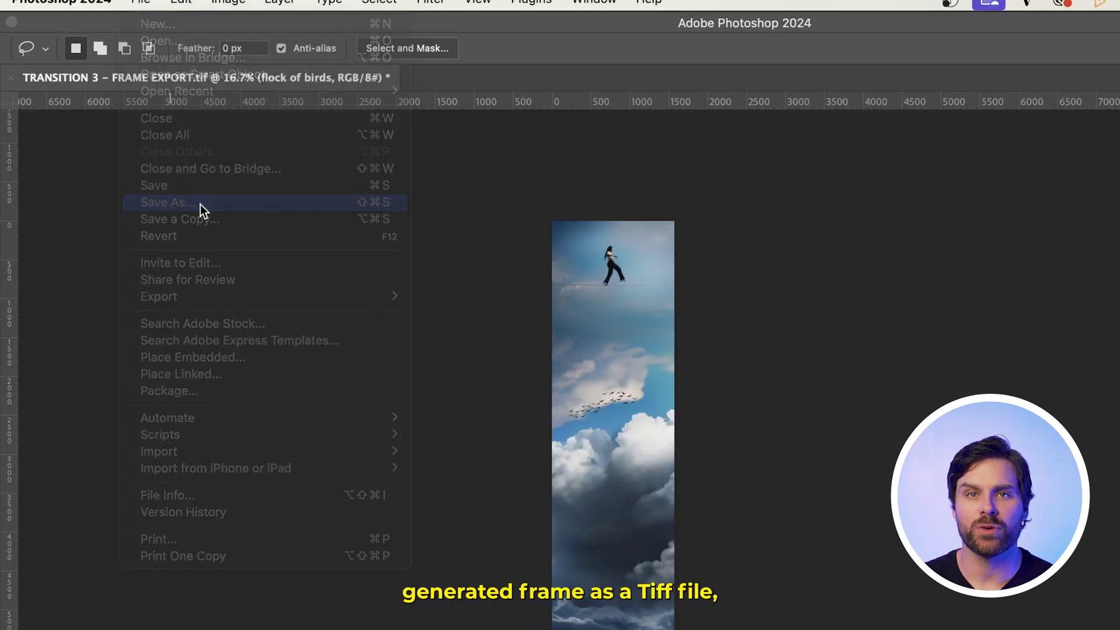
left_click_drag(150, 120, 273, 451)
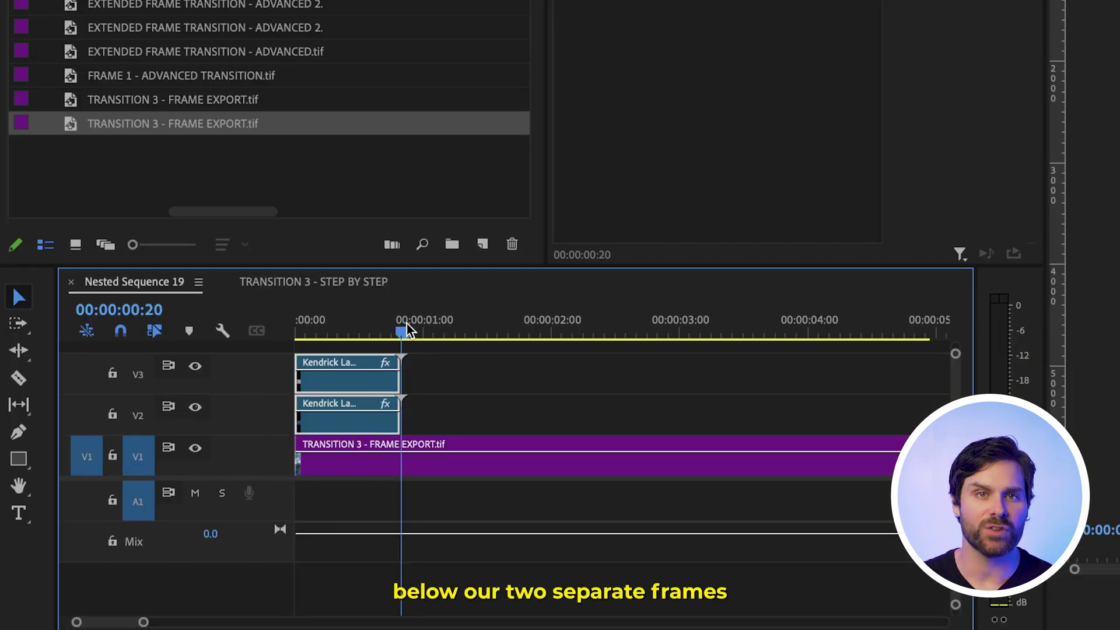
- Split the sky frame on V1 at the playhead and delete the part past the clips
left_click(445, 463)
key("ctrl+k")
left_click(444, 463)
key("Delete")
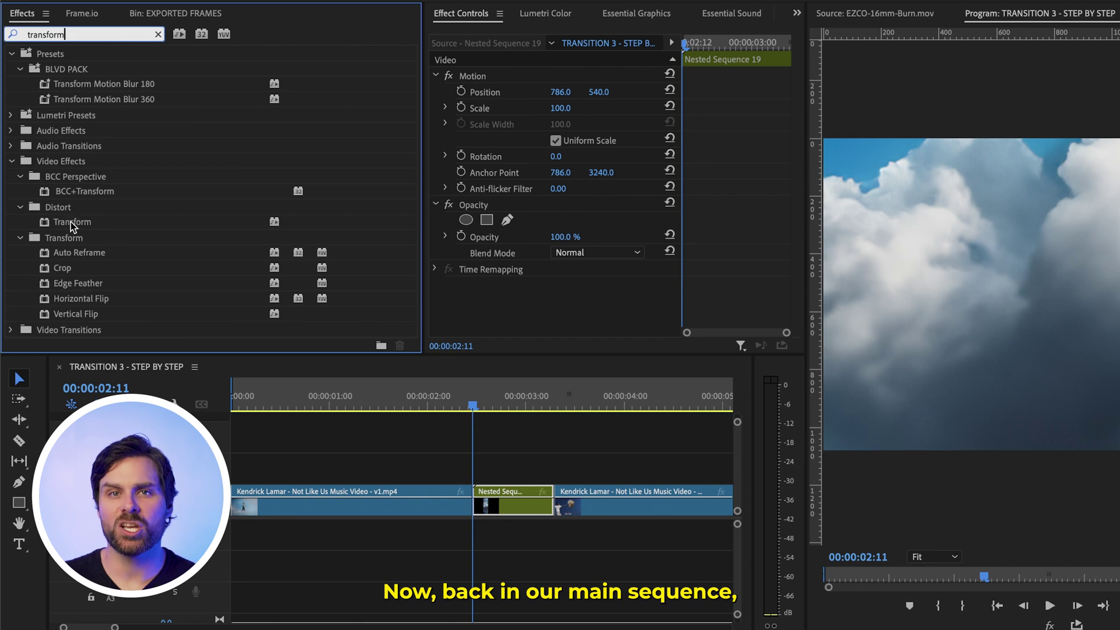
- Apply Transform to the nest with shutter angle 180 and keyframe a vertical Position pan down to 540
left_click(72, 225)
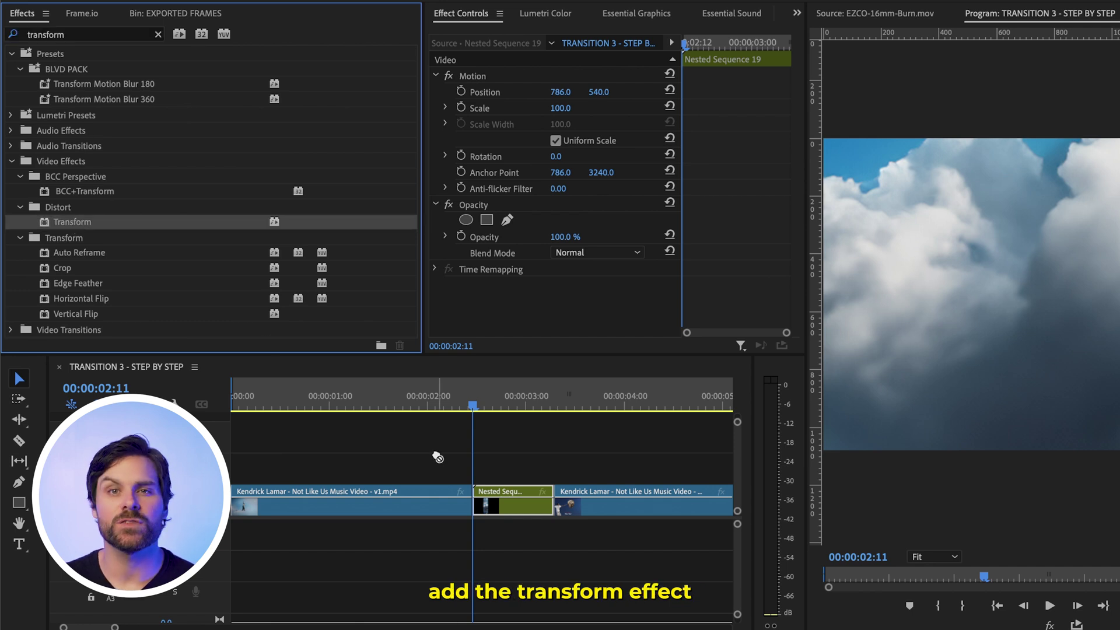
scroll(685, 224, "down", 8)
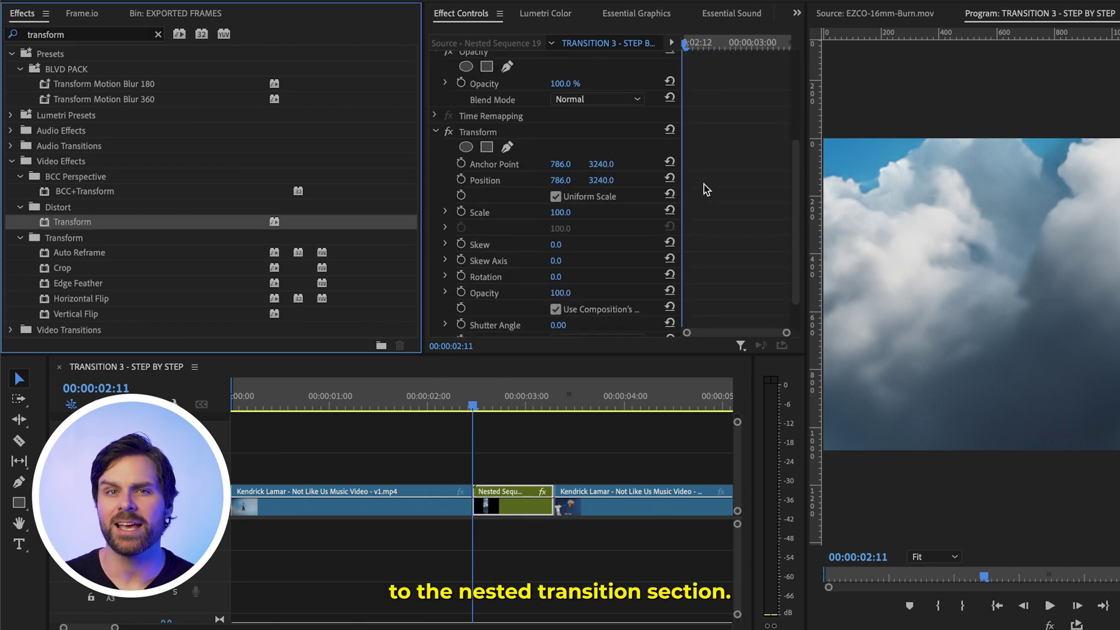
left_click(571, 280)
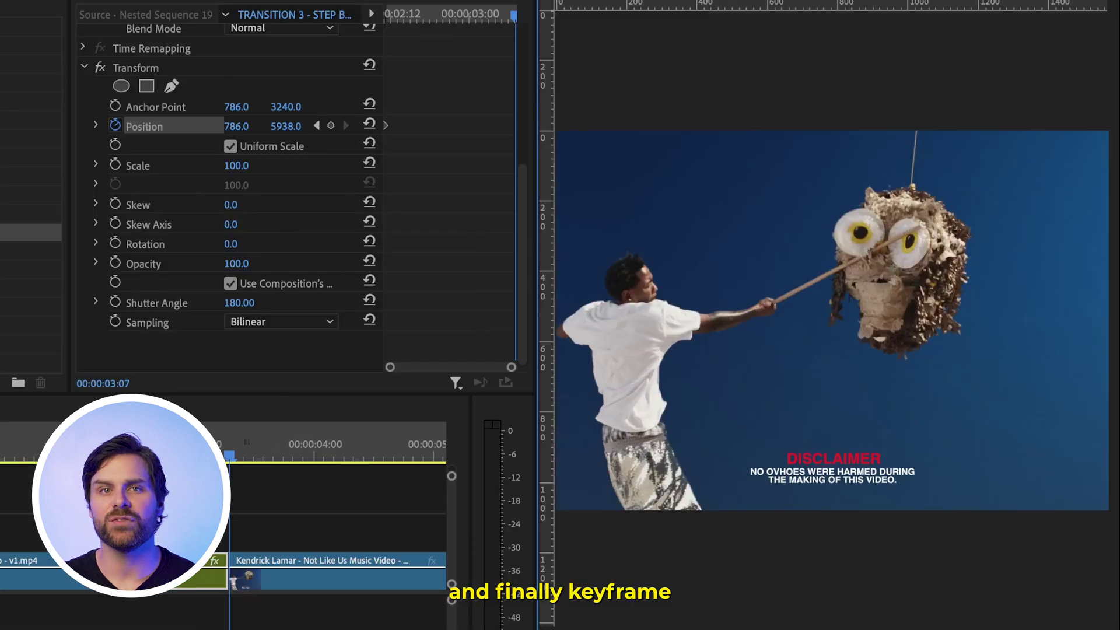
key("Left")
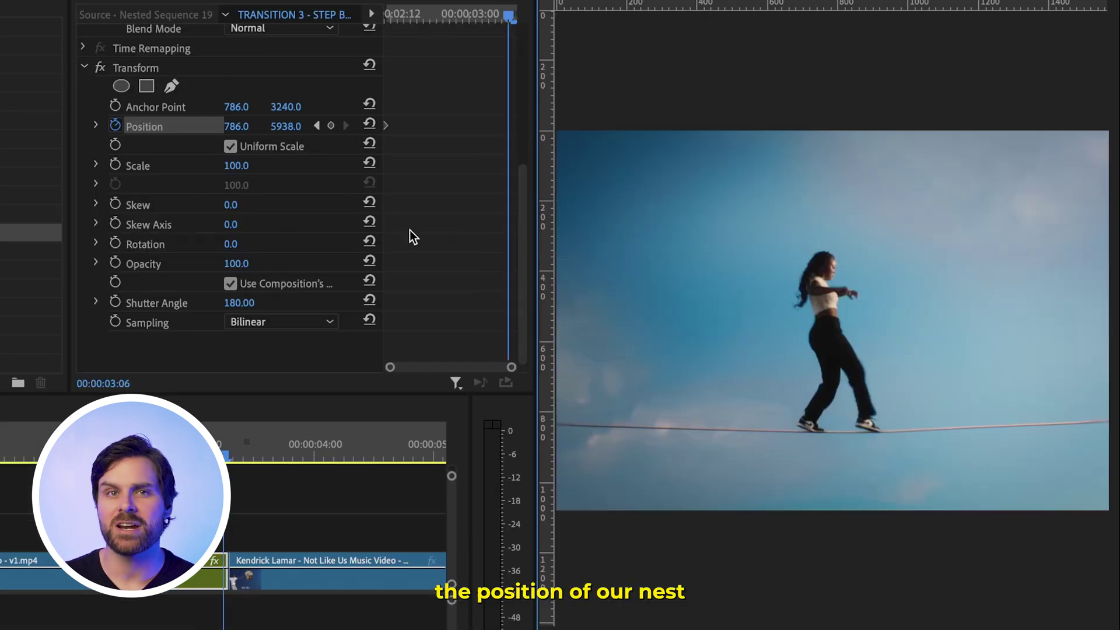
left_click_drag(286, 127, 126, 126)
- Give both Position keyframes eased temporal interpolation and expand Position to show its velocity graph
right_click(385, 125)
mouse_move(466, 231)
left_click(528, 314)
right_click(508, 126)
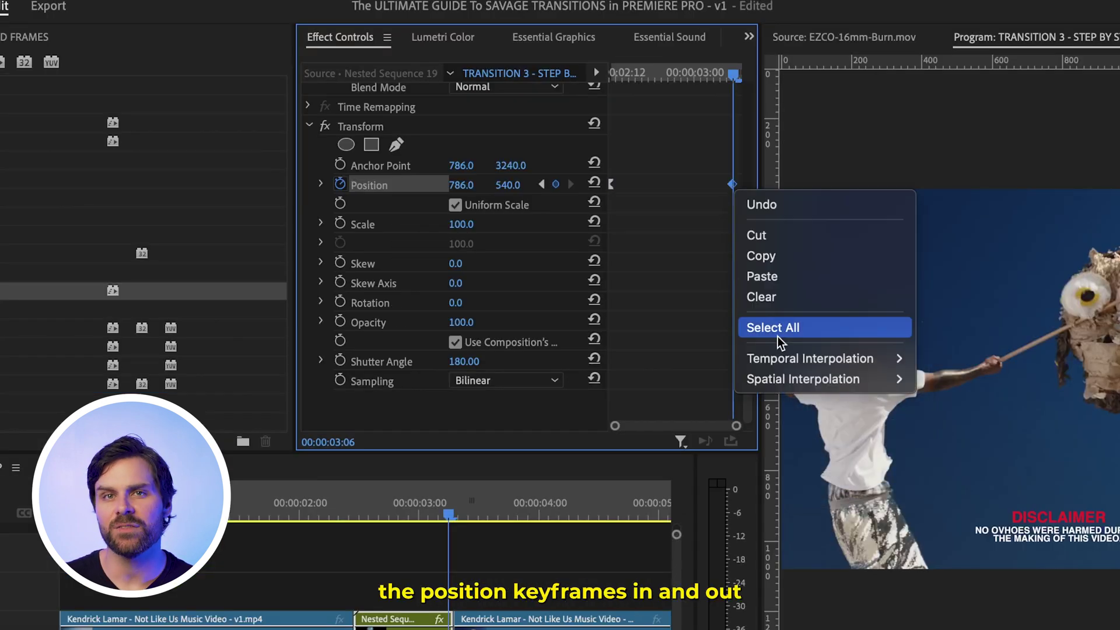
mouse_move(816, 358)
left_click(907, 443)
left_click(541, 184)
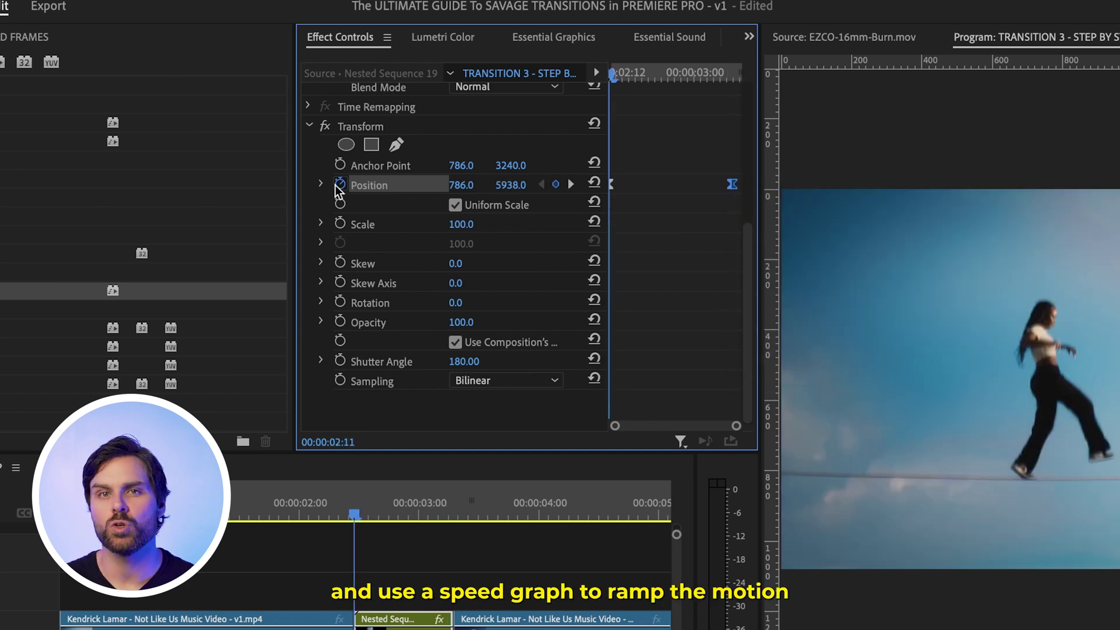